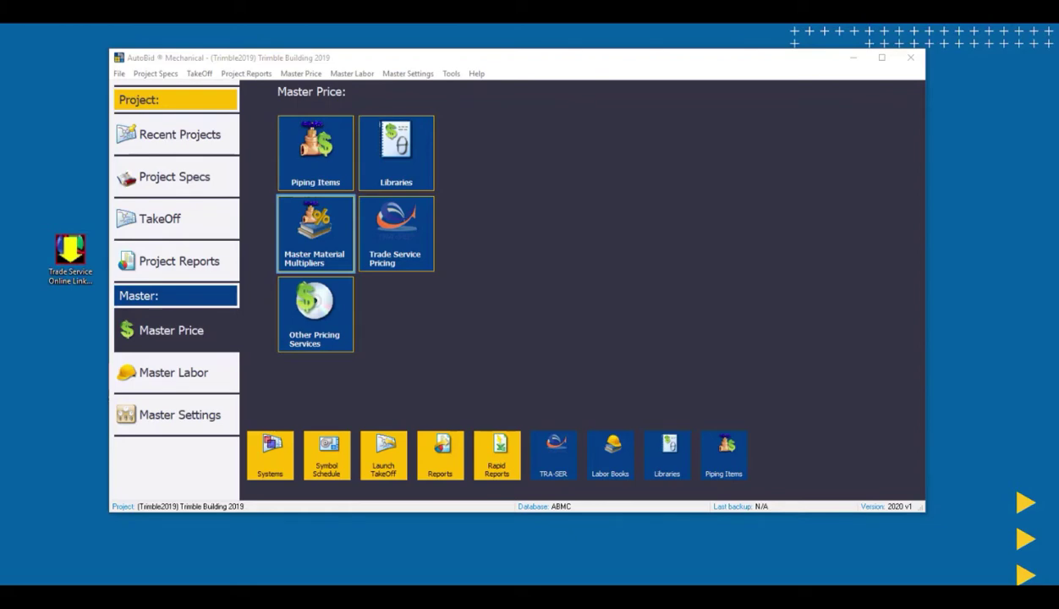
Open the master piping items and display the price data for Copper Type L Hard Tube under Pipe.
left_click(325, 160)
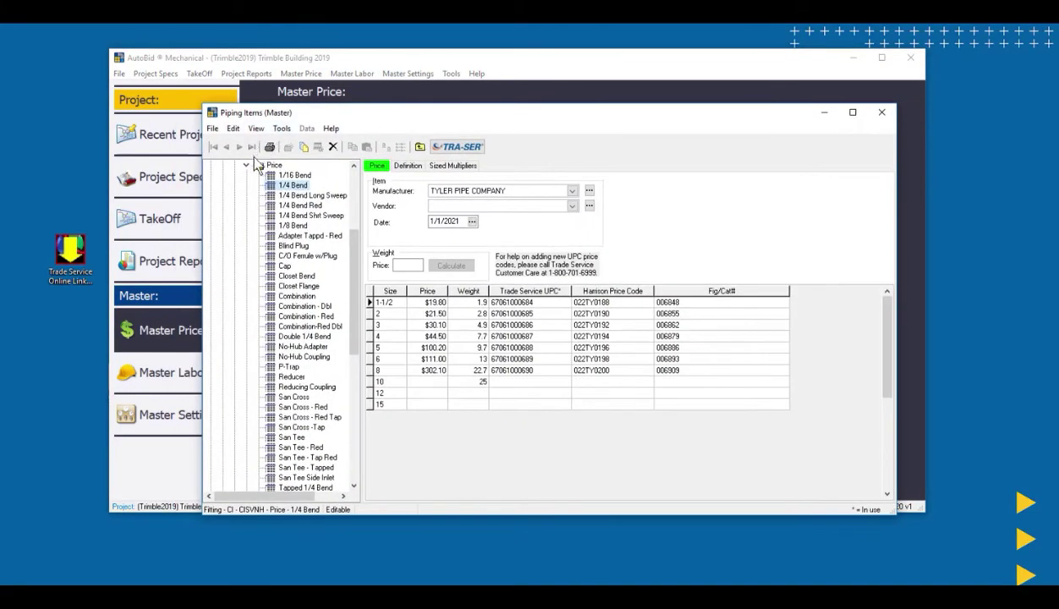
left_click(247, 166)
scroll(229, 265, "up", 2)
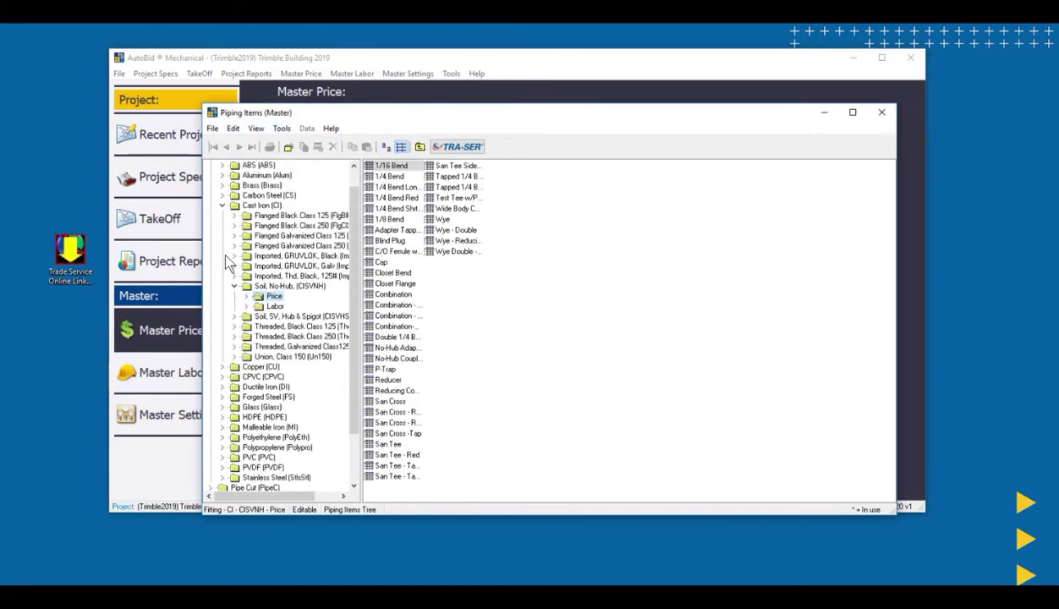
left_click(222, 205)
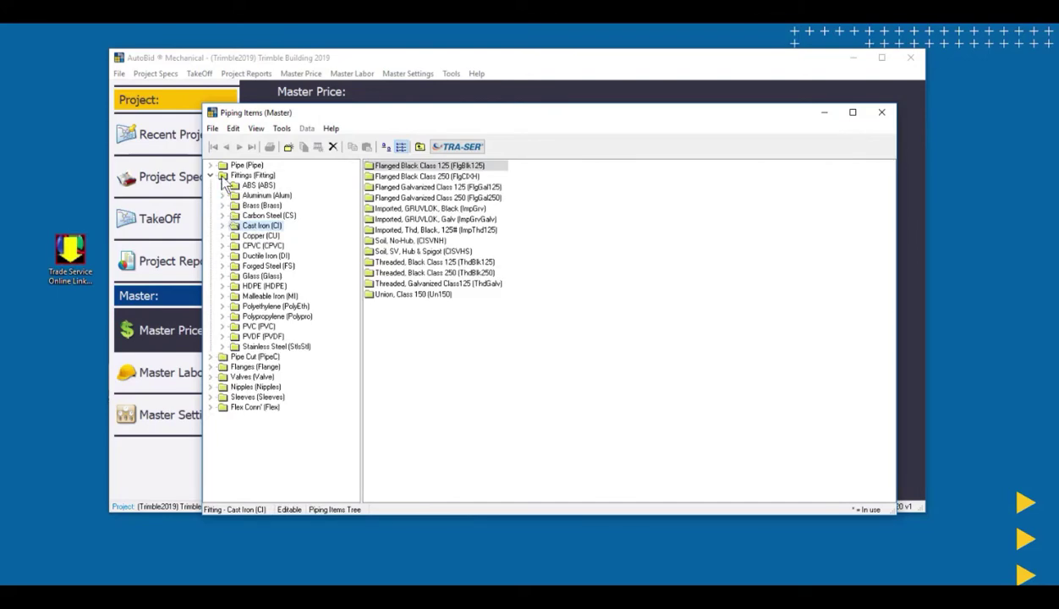
left_click(210, 165)
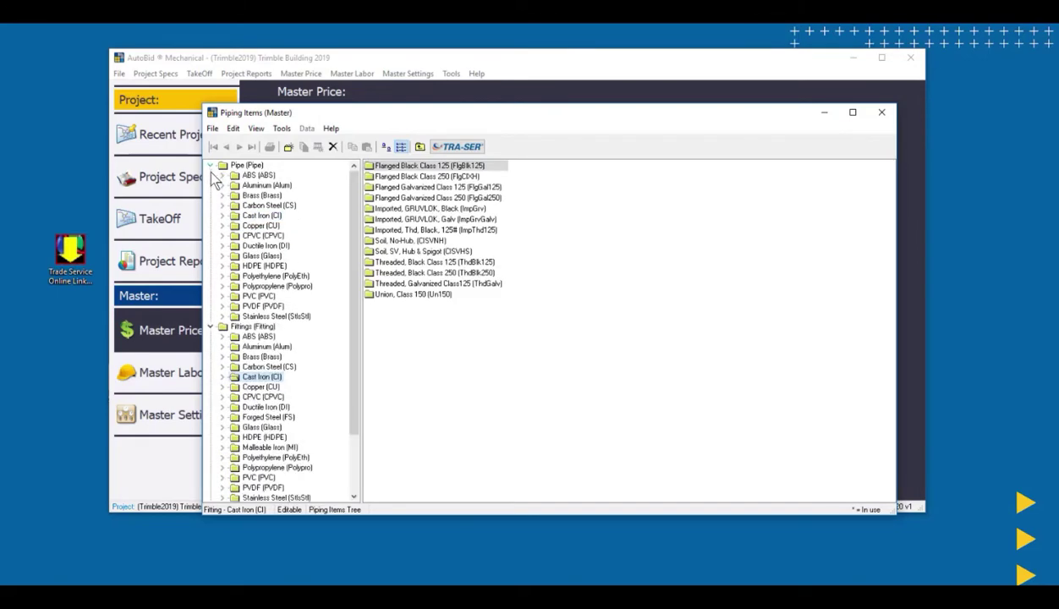
left_click(223, 226)
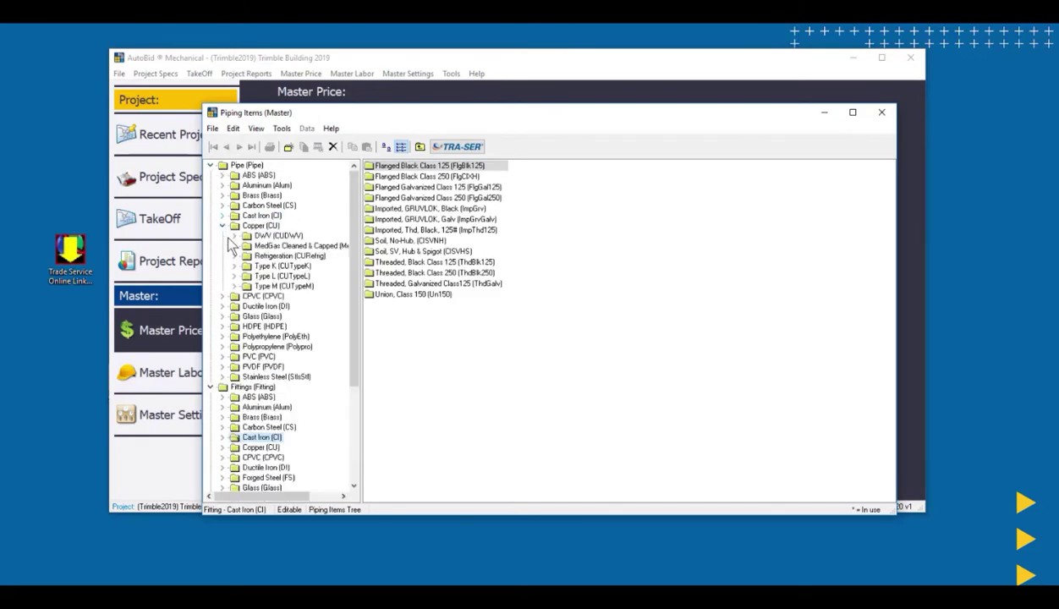
left_click(236, 276)
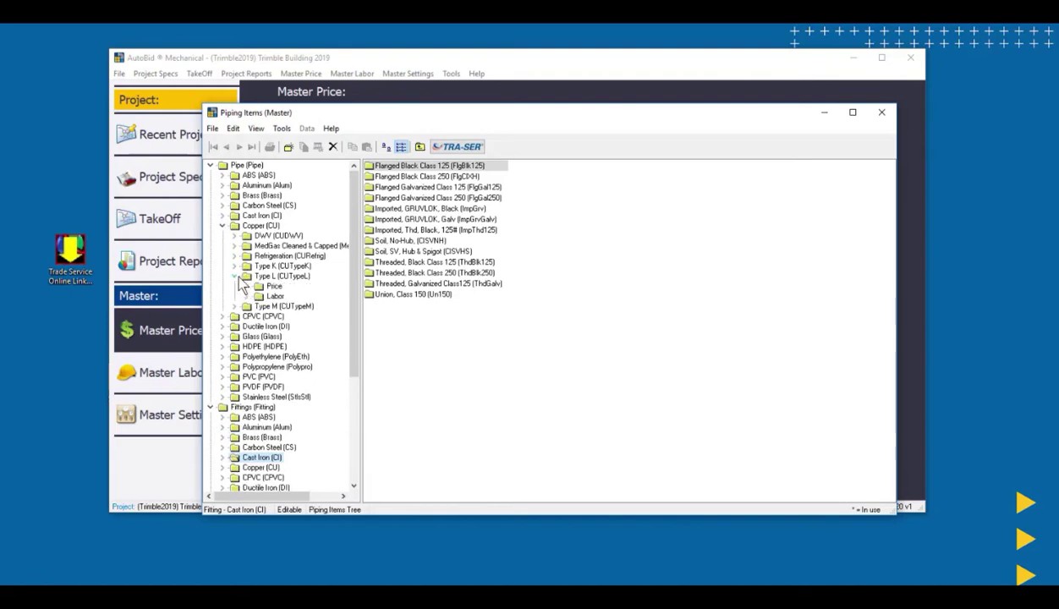
double_click(272, 286)
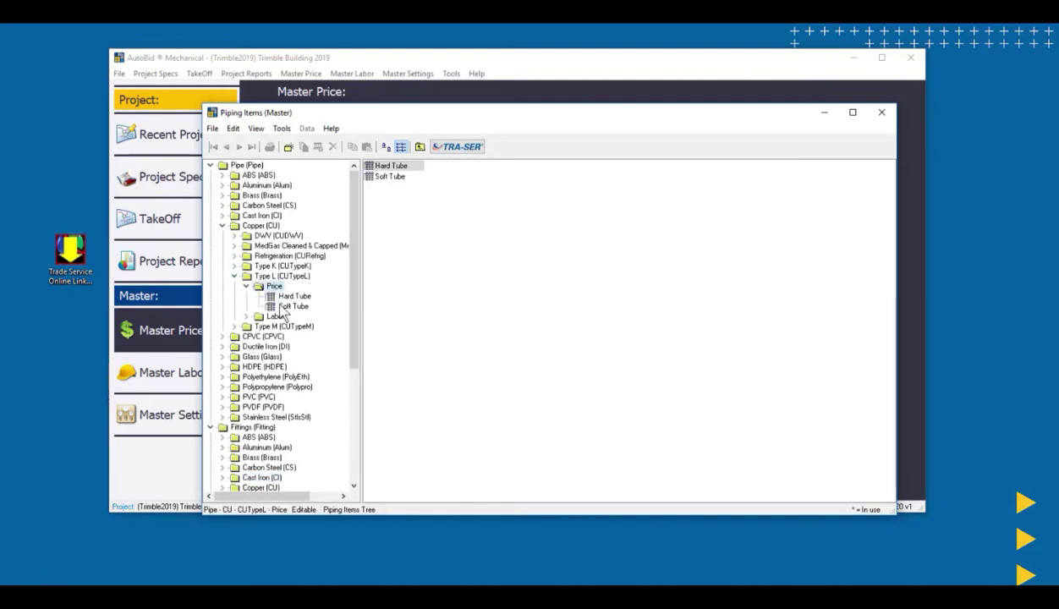
left_click(292, 296)
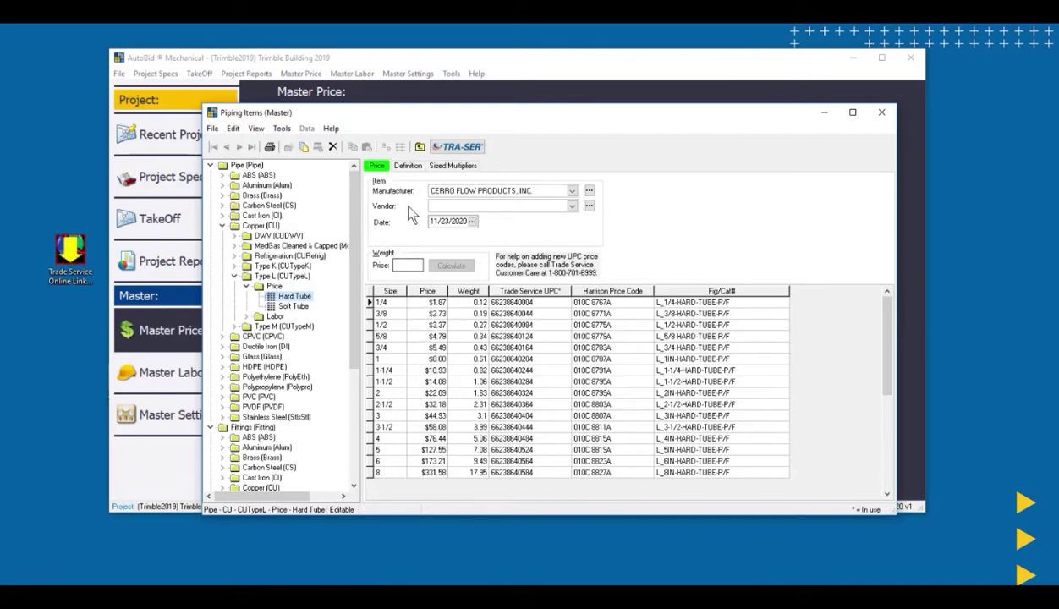
Review the Hard Tube's sized multipliers and the master material multipliers list, then close the piping items.
left_click(449, 167)
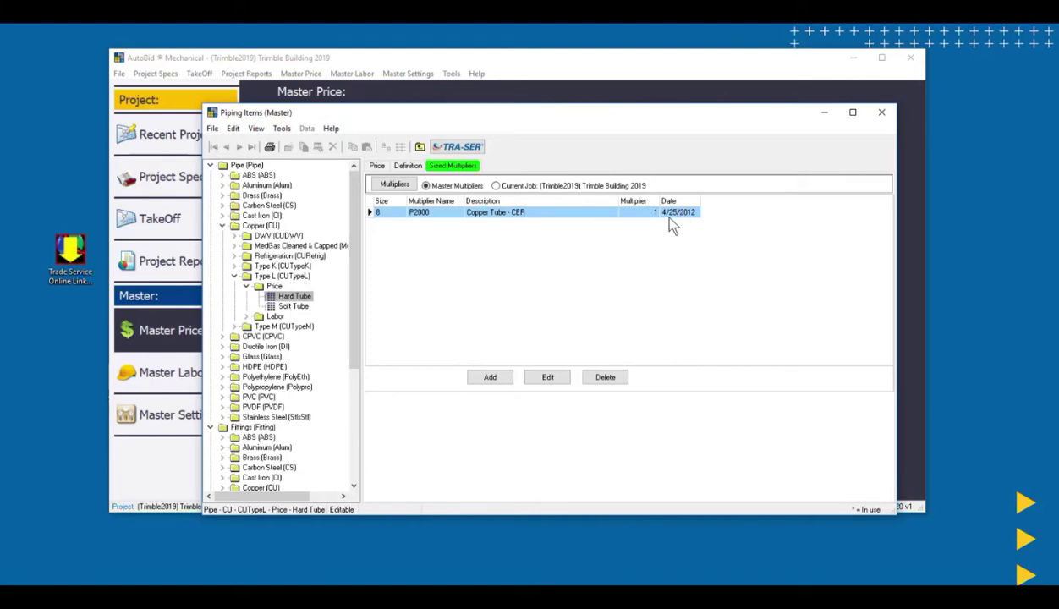
left_click(394, 186)
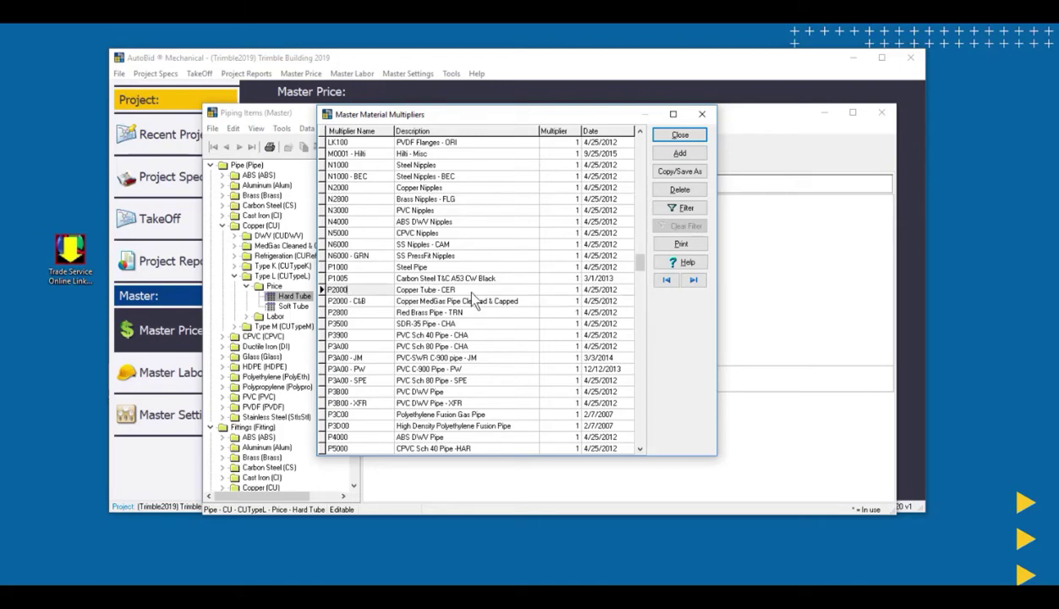
left_click(681, 136)
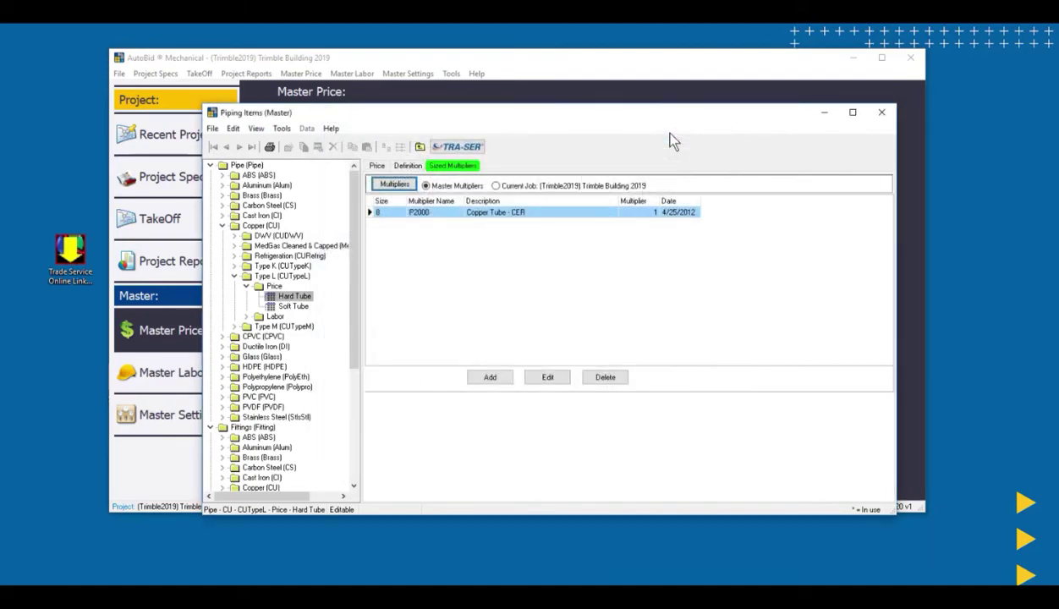
left_click(880, 114)
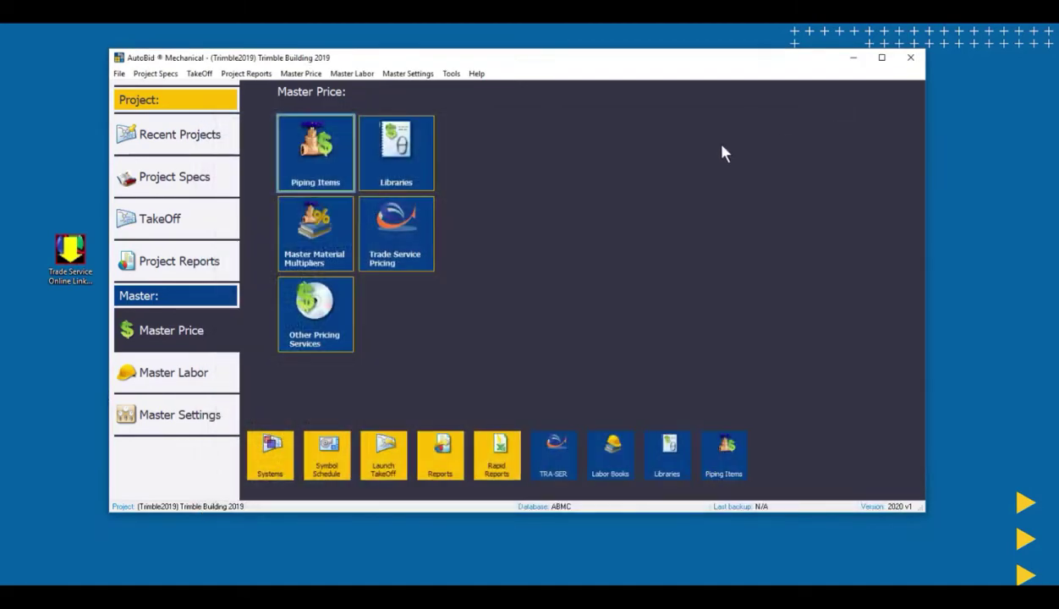
Launch Trade Service Online Link Update Manager, update the AutoBid Estimating - Plumbing link application immediately, and close the manager.
left_click(71, 263)
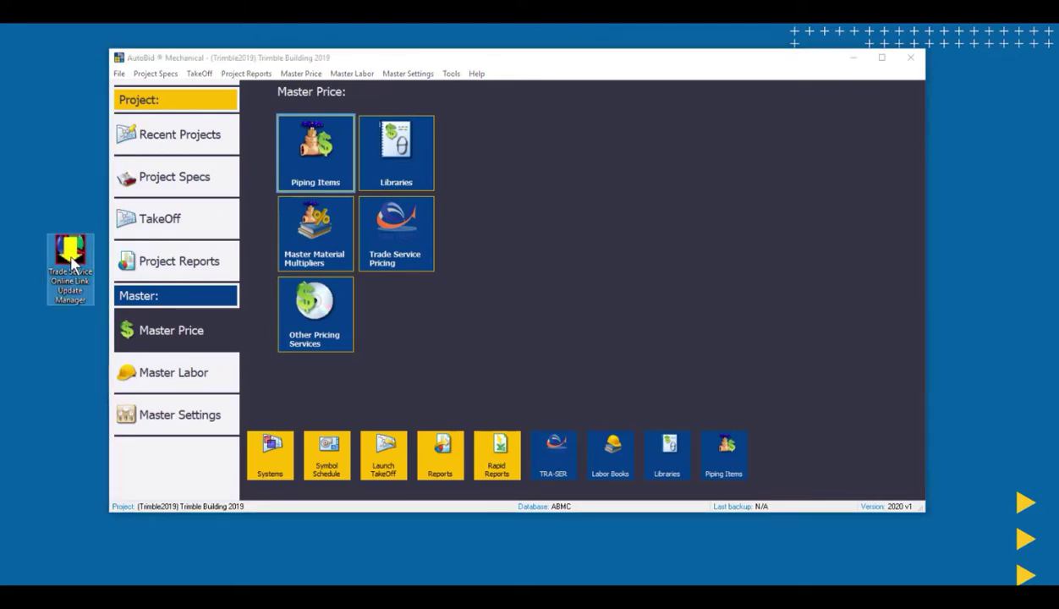
double_click(71, 264)
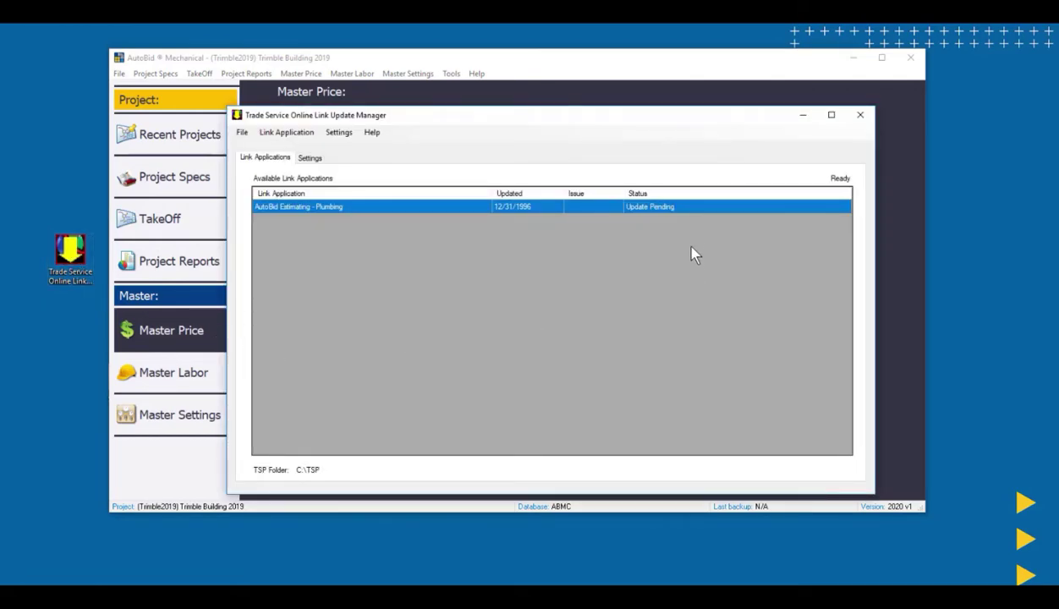
right_click(656, 212)
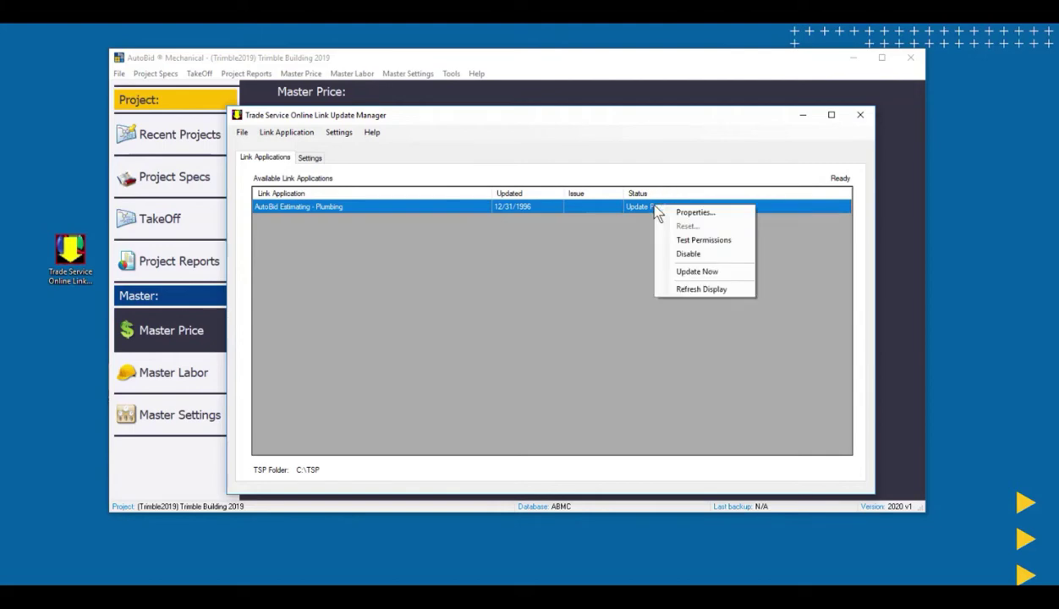
left_click(683, 271)
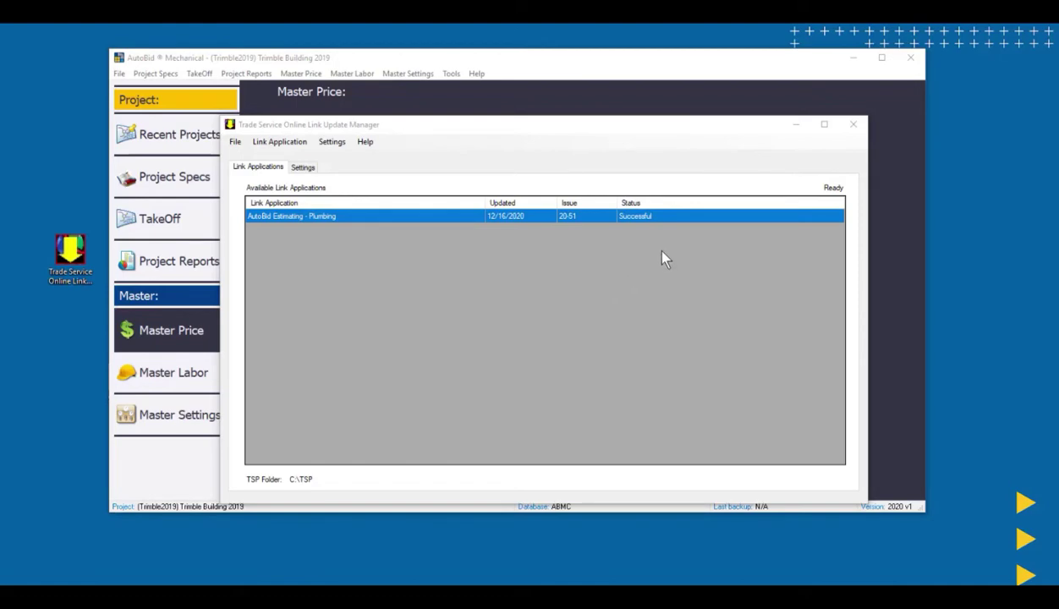
left_click(853, 127)
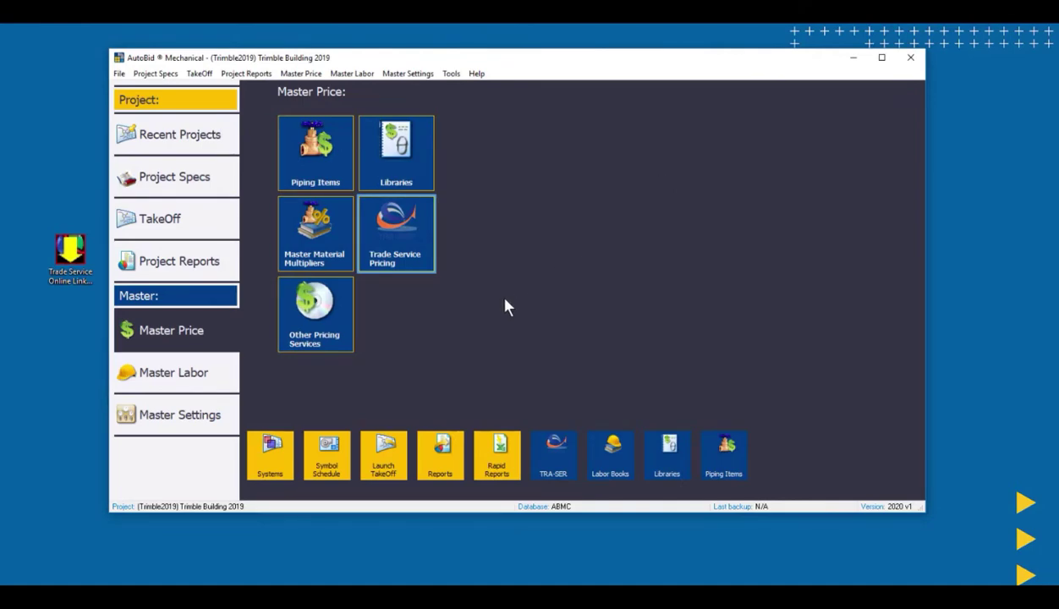
Calculate the project report summary using the Standard labor book with material multipliers applied, and review the material multipliers used by the project.
left_click(188, 263)
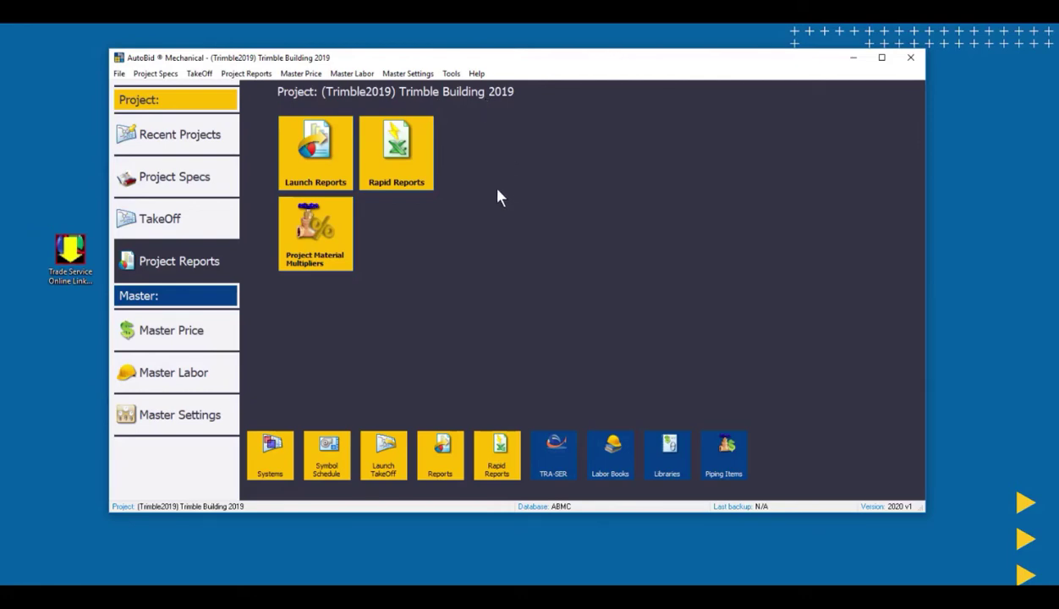
left_click(320, 150)
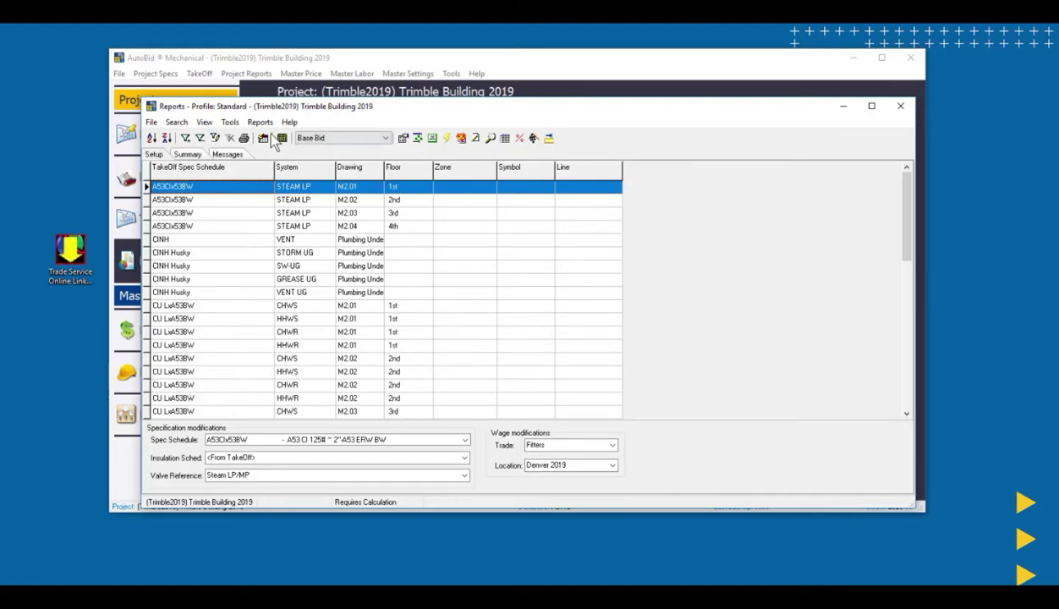
left_click(283, 139)
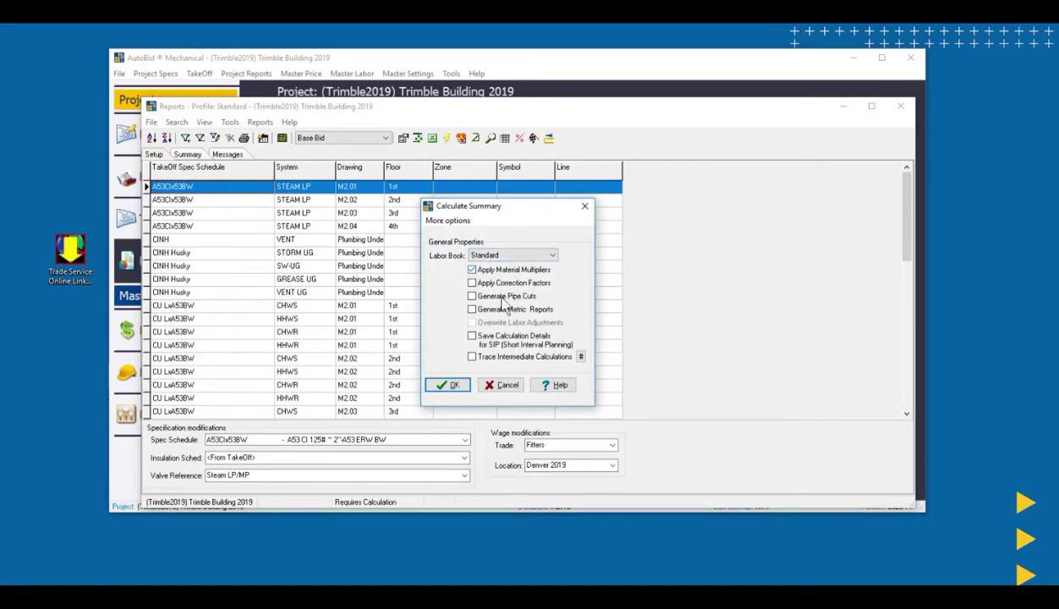
left_click(448, 385)
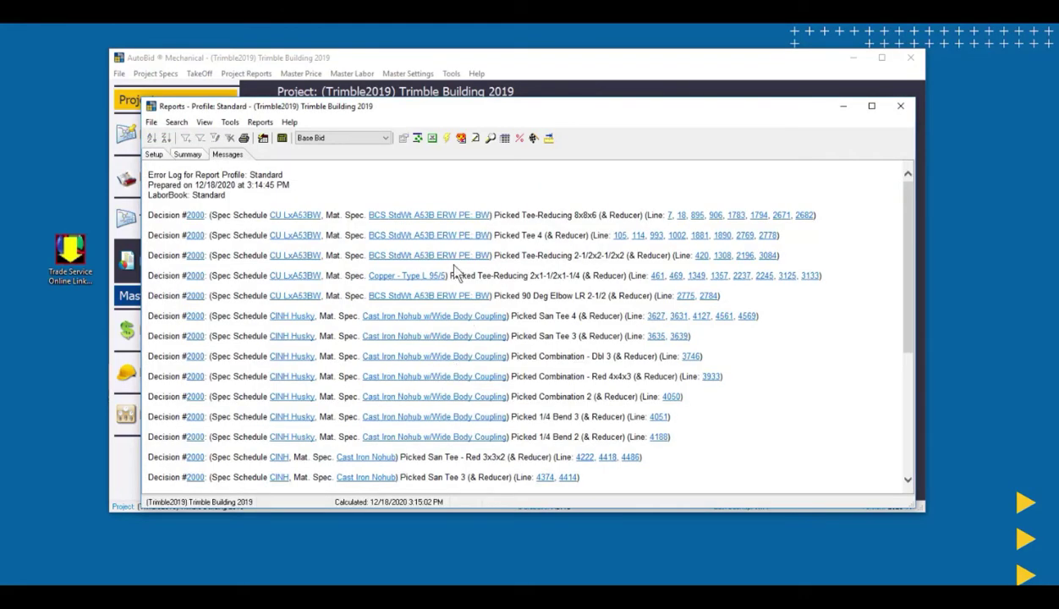
left_click(520, 139)
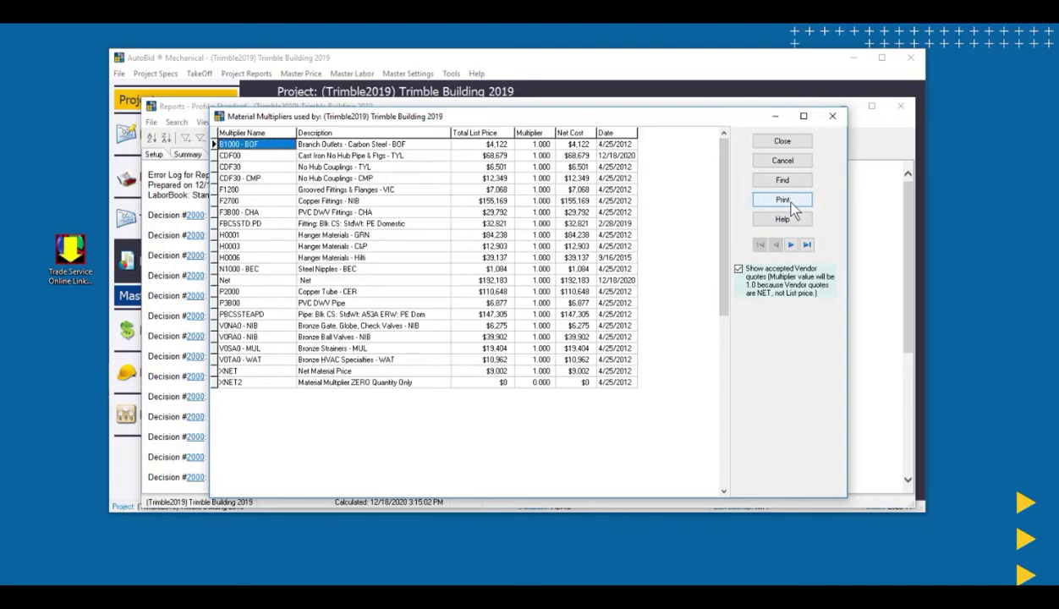
left_click(780, 142)
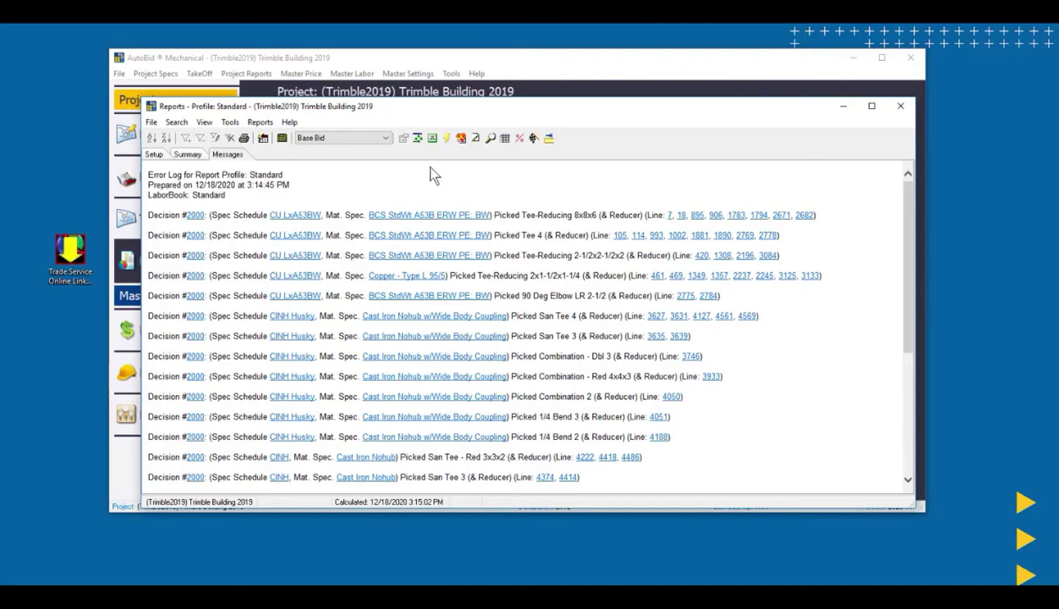
Choose the Vendor Multiplier Report and filter its report category to Pipe_Fit, Hang, Valves and Pipe.
left_click(417, 139)
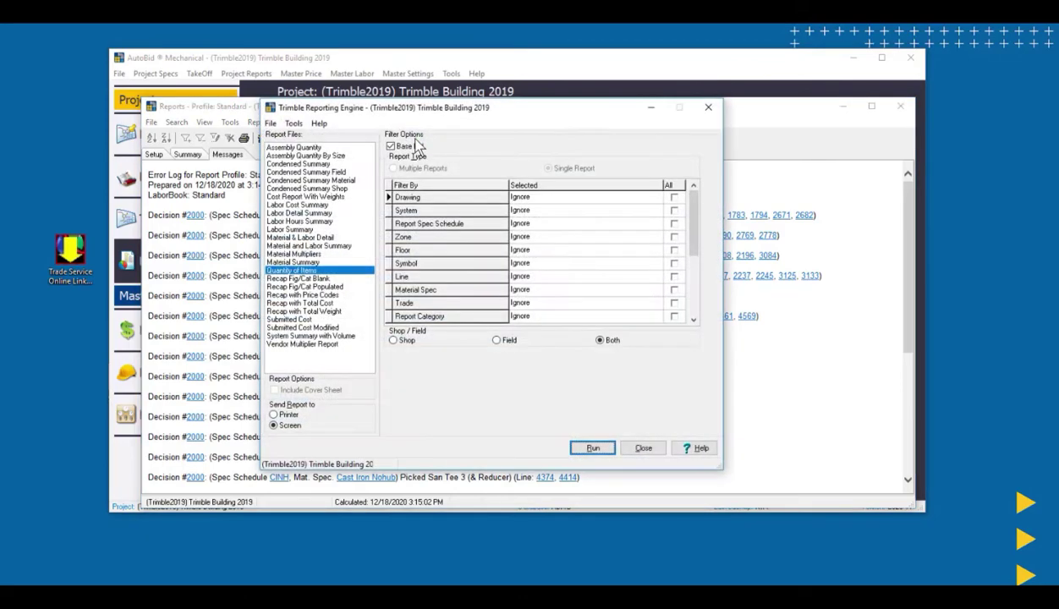
left_click(300, 345)
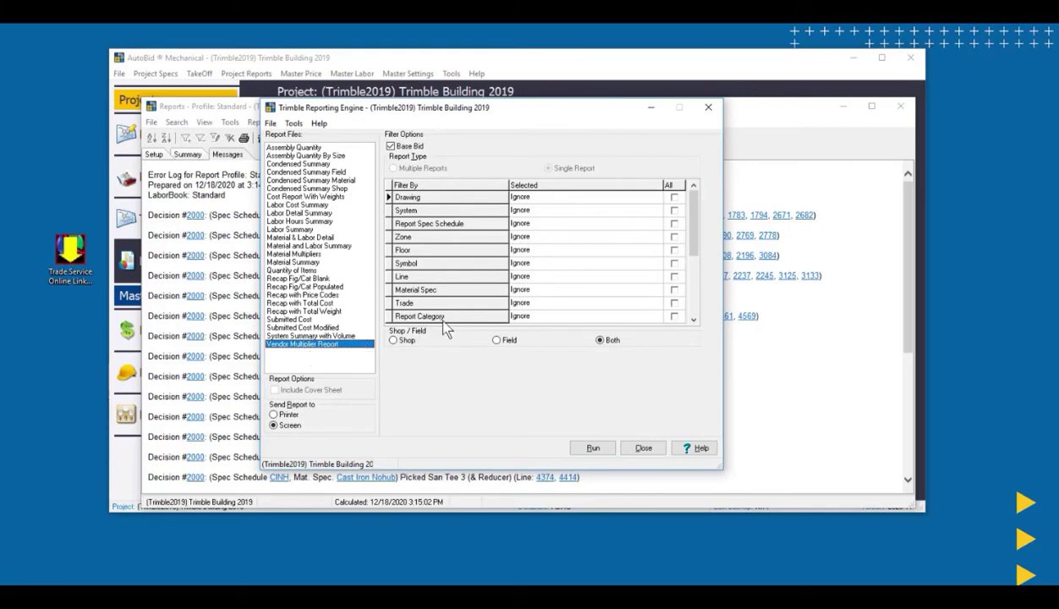
left_click(605, 317)
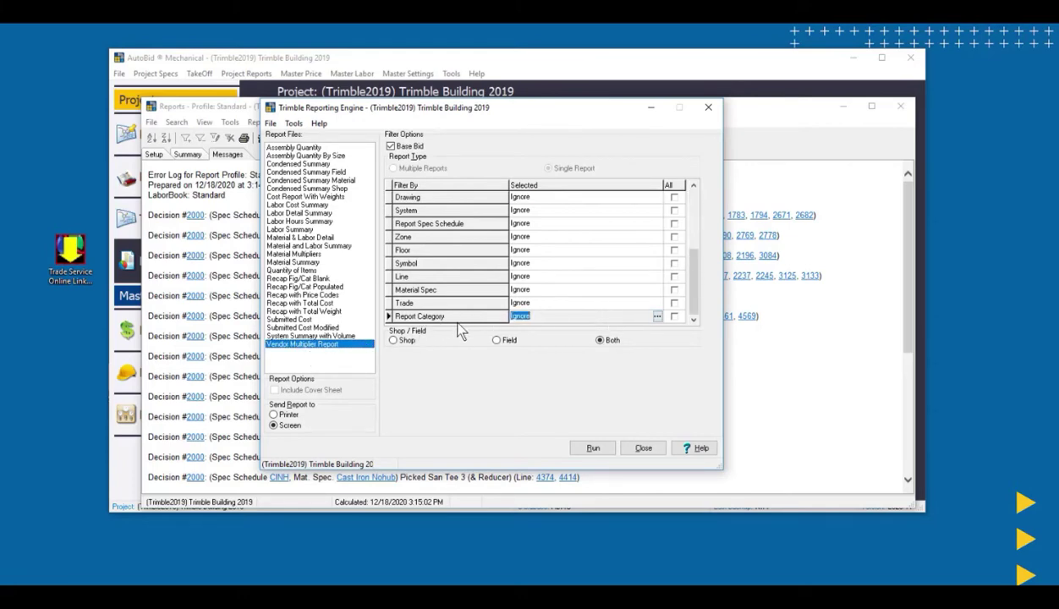
left_click(658, 316)
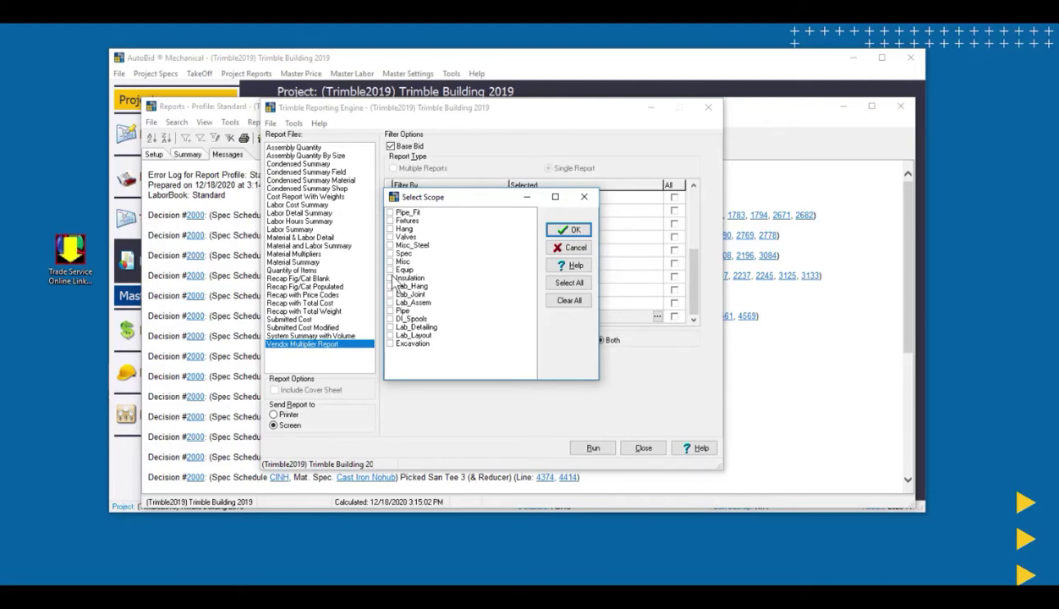
left_click(390, 213)
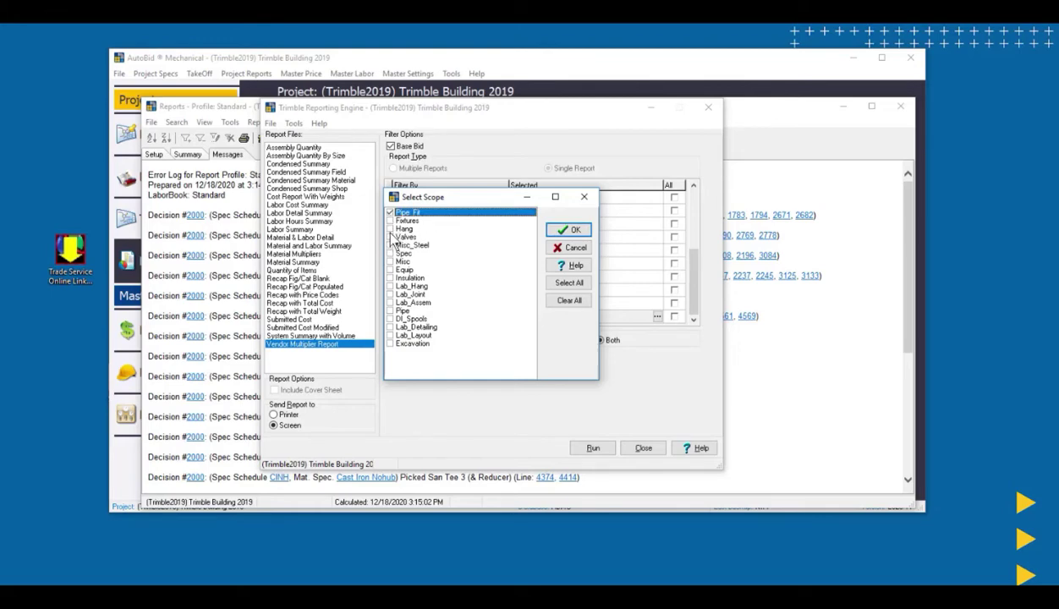
left_click(390, 229)
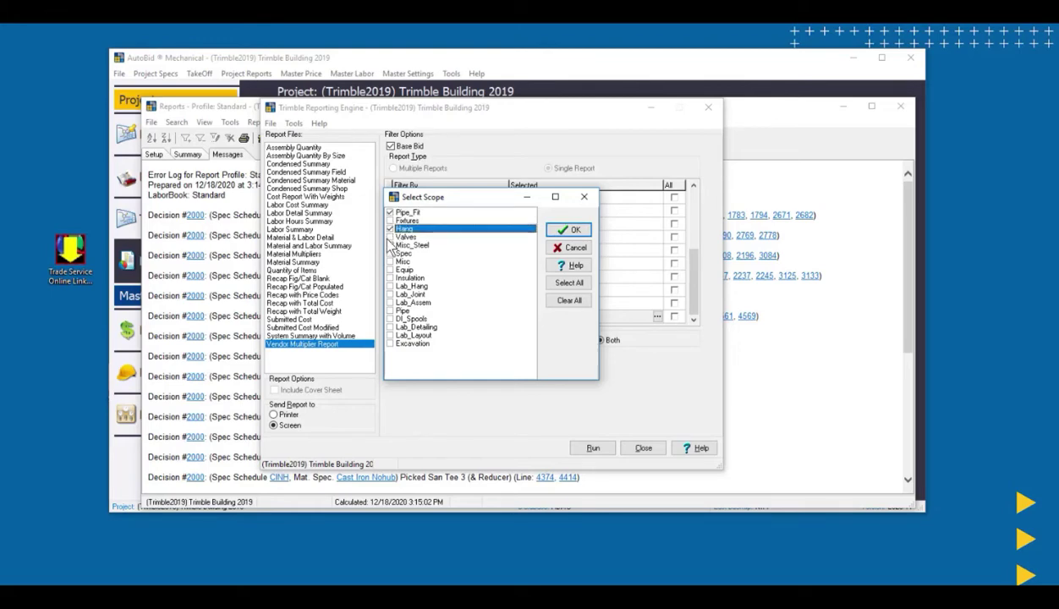
left_click(391, 238)
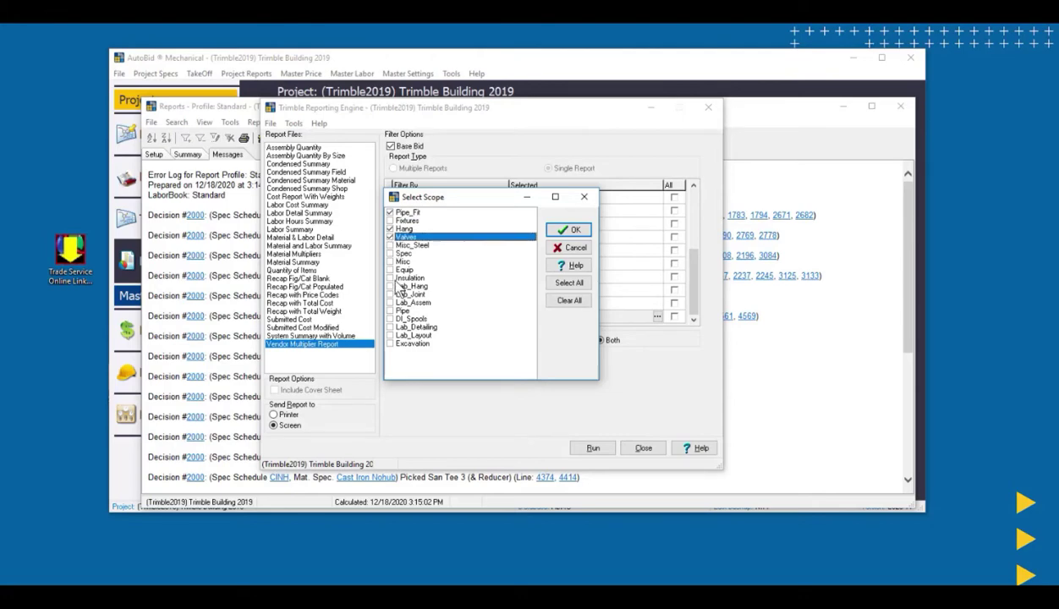
left_click(390, 312)
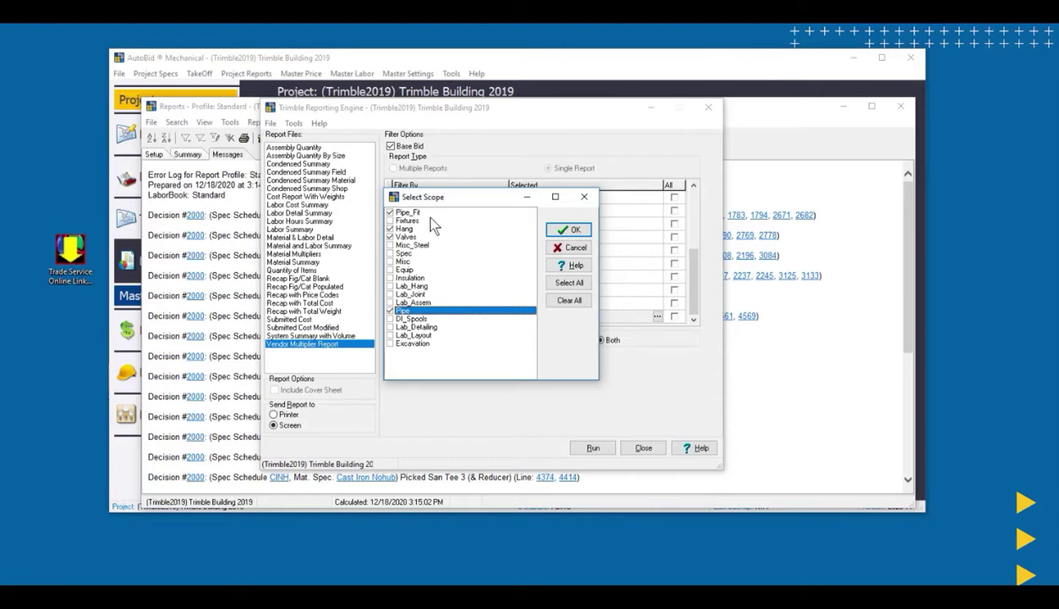
left_click(575, 231)
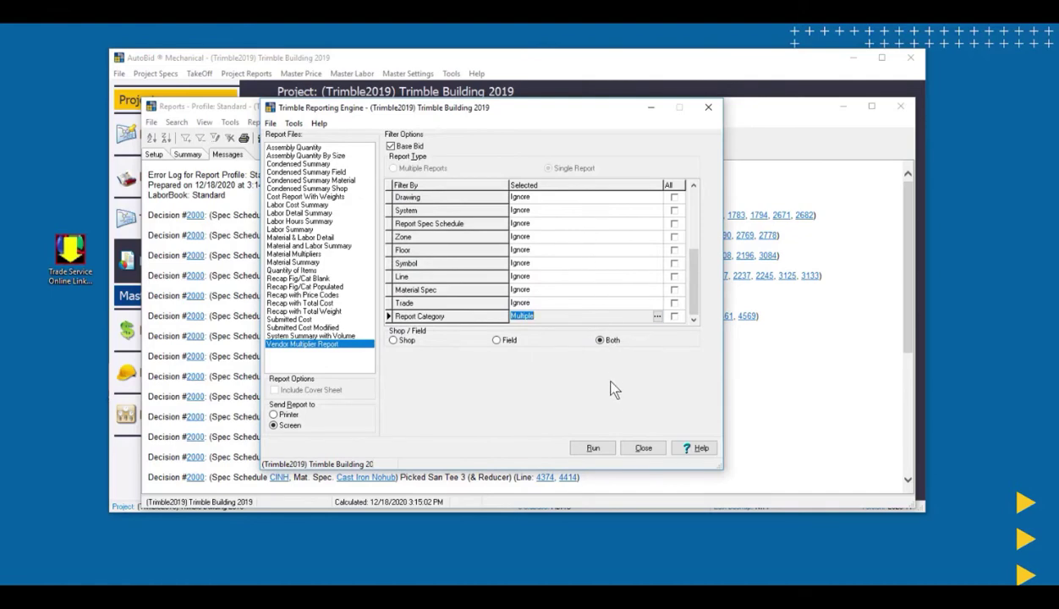
Run the Vendor Multiplier Report to the screen and review the pipe items on its second page.
left_click(598, 447)
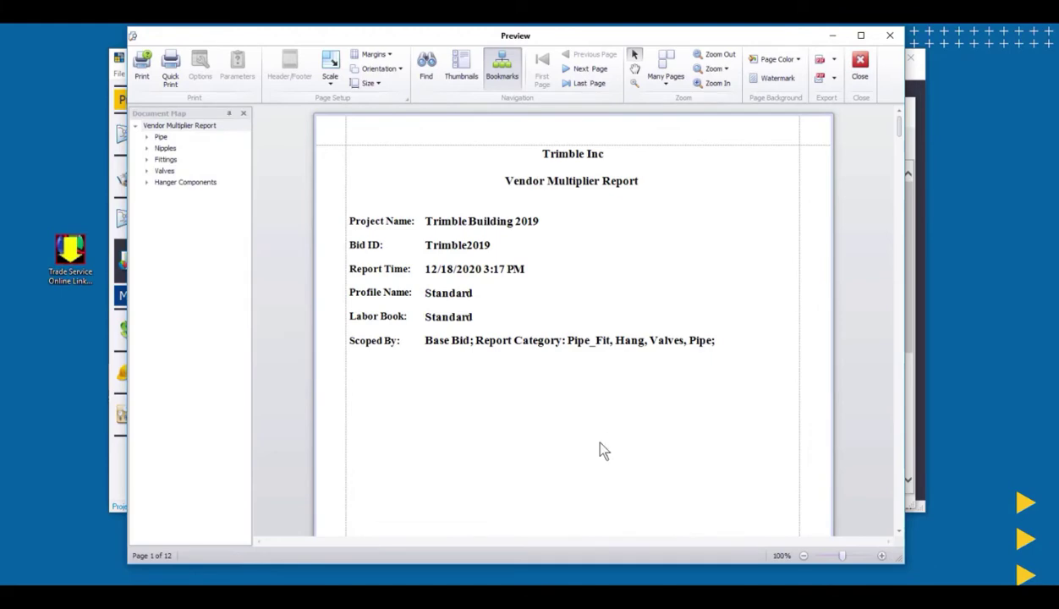
left_click(600, 71)
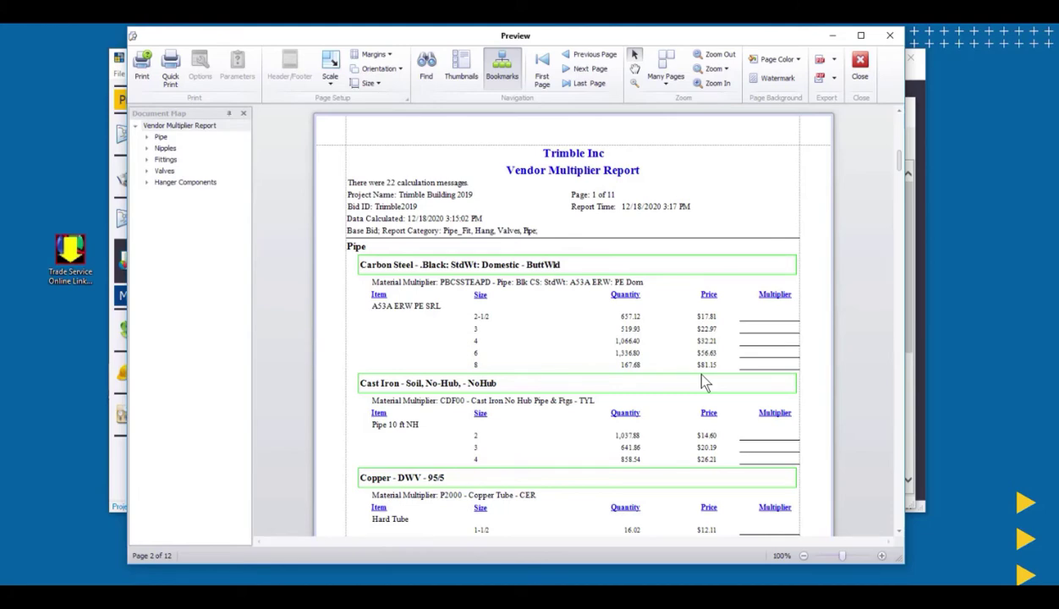
scroll(698, 381, "down", 3)
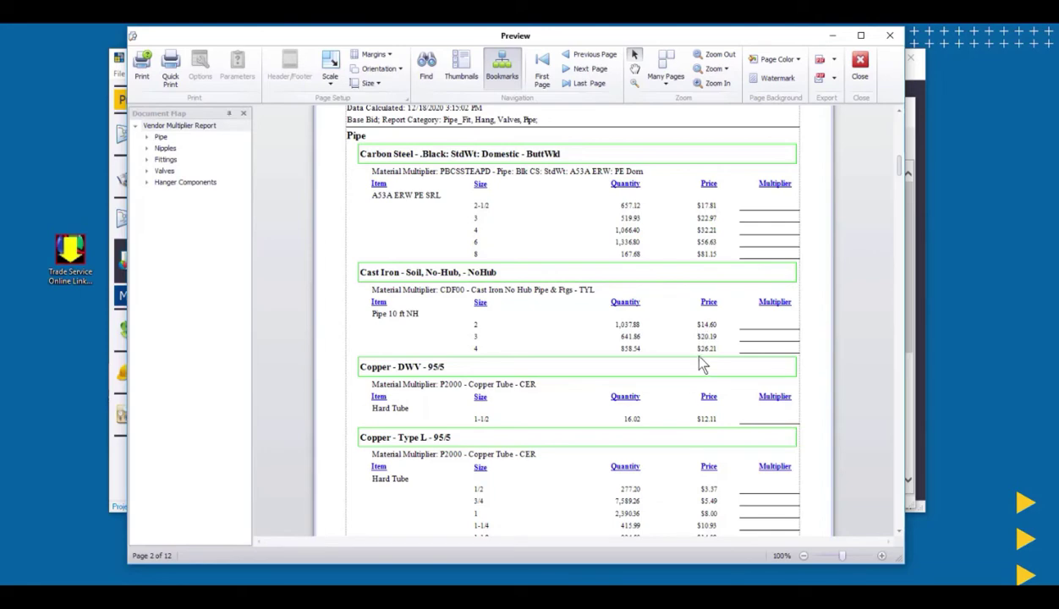
scroll(700, 362, "down", 3)
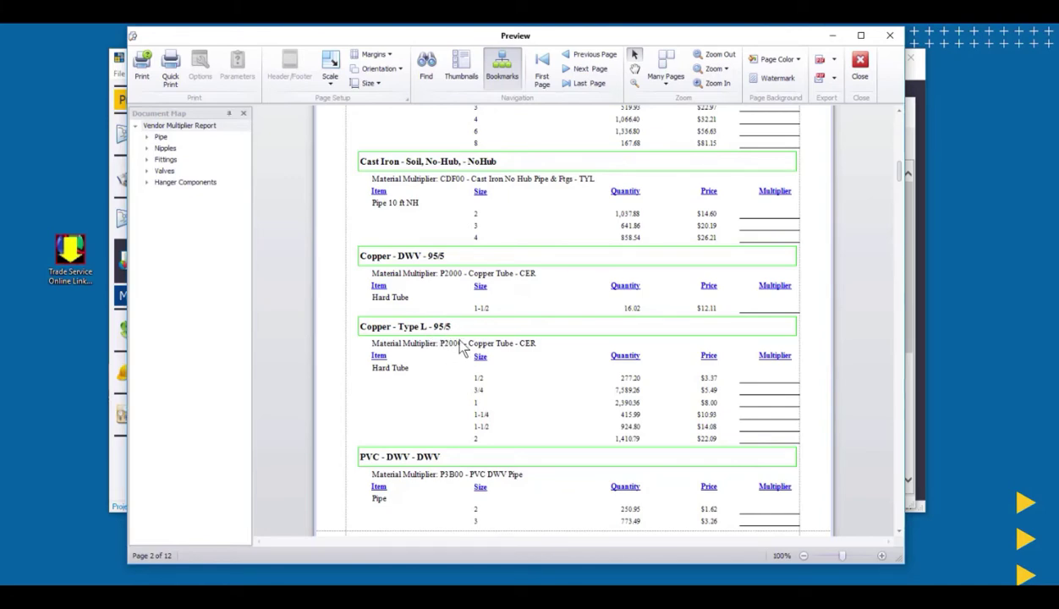
left_click(144, 69)
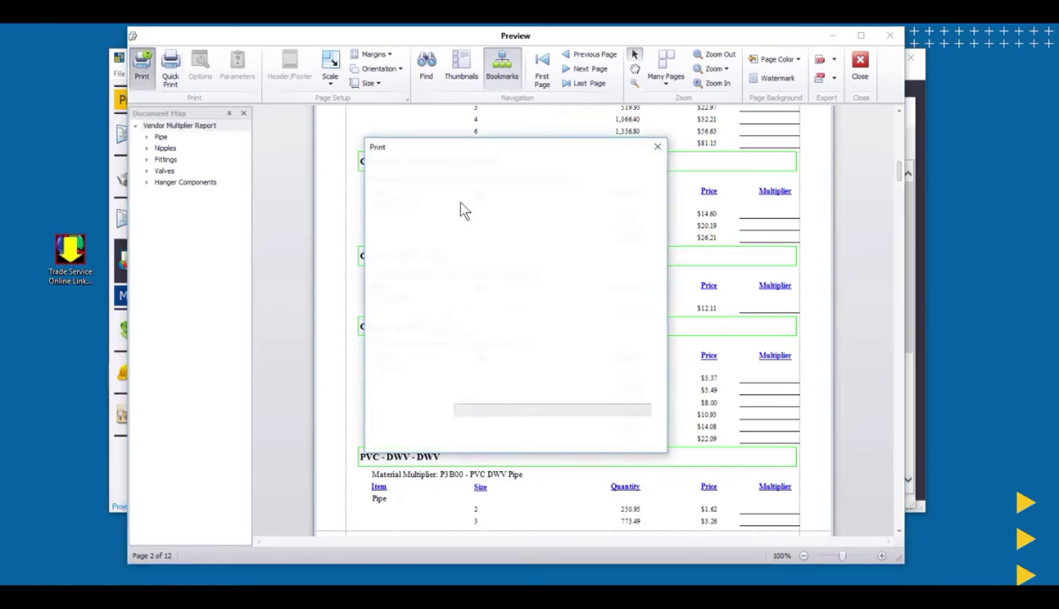
left_click(508, 174)
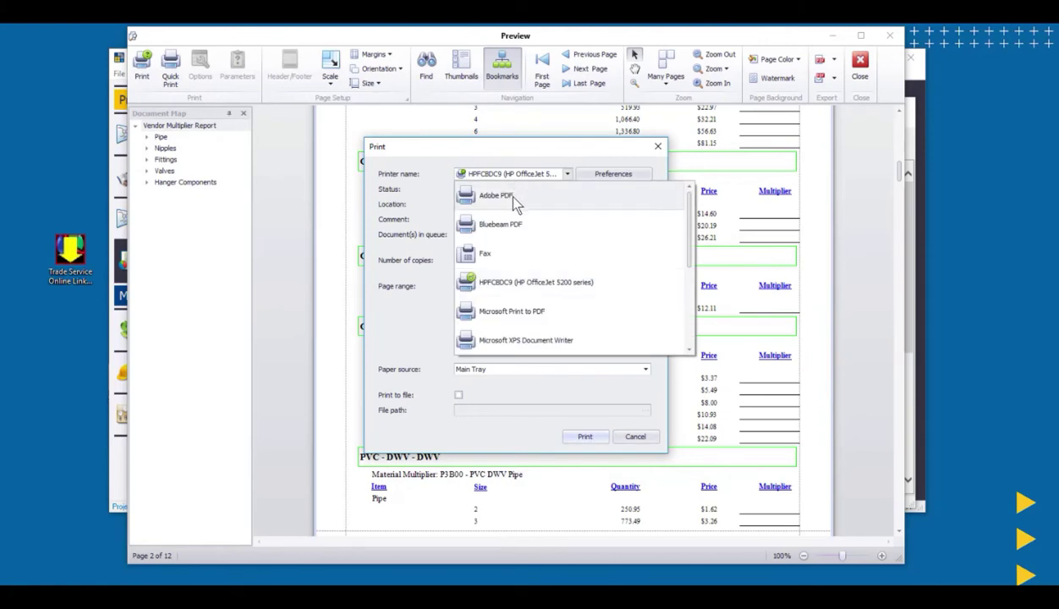
left_click(501, 192)
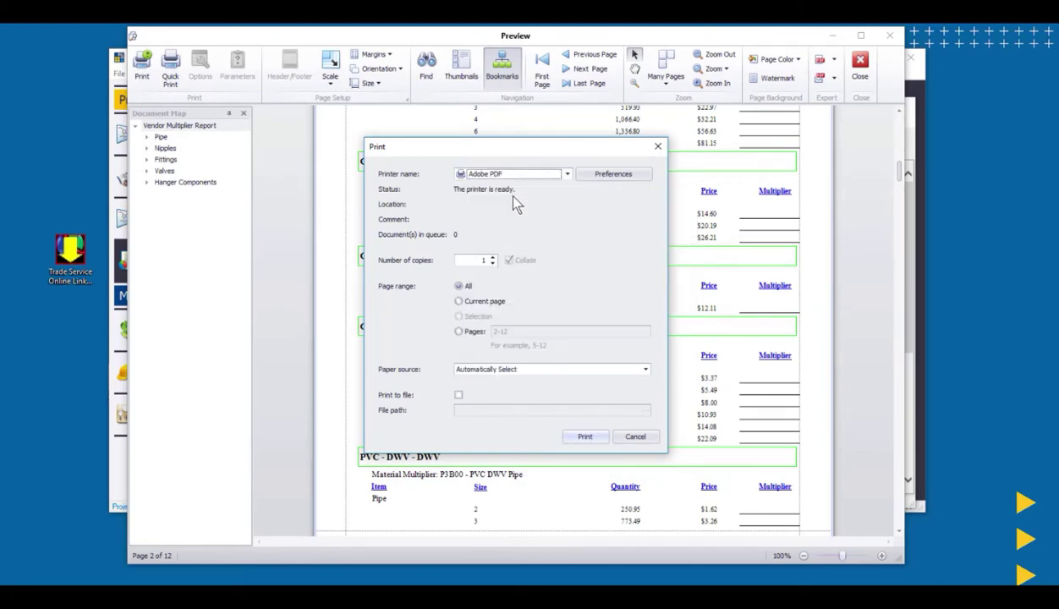
left_click(628, 438)
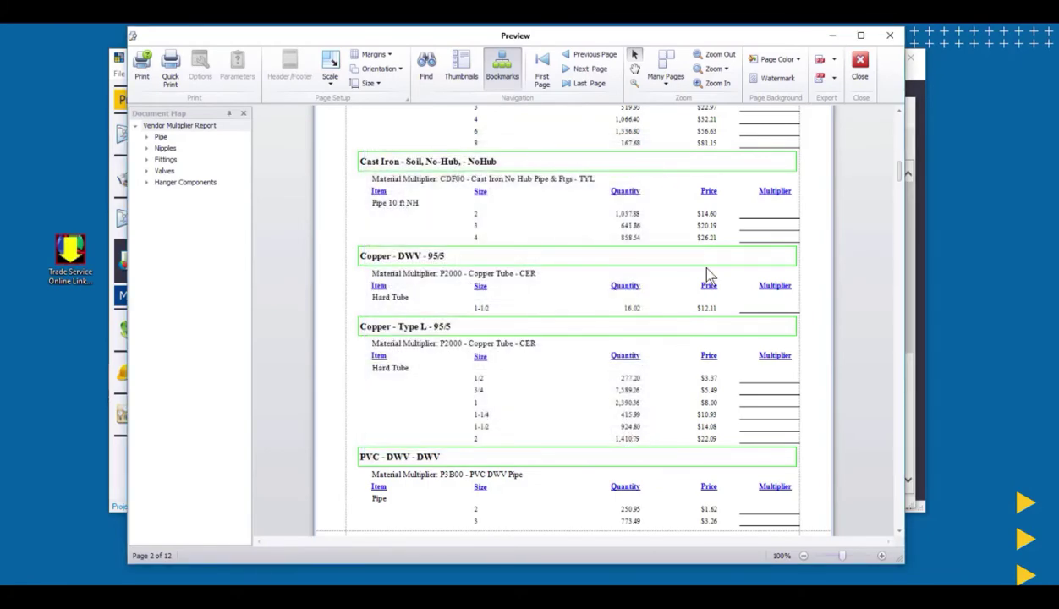
Close the report preview and filter the Vendor Multiplier Report's material spec to Copper - DWV and Copper - Type L 95/5.
left_click(859, 71)
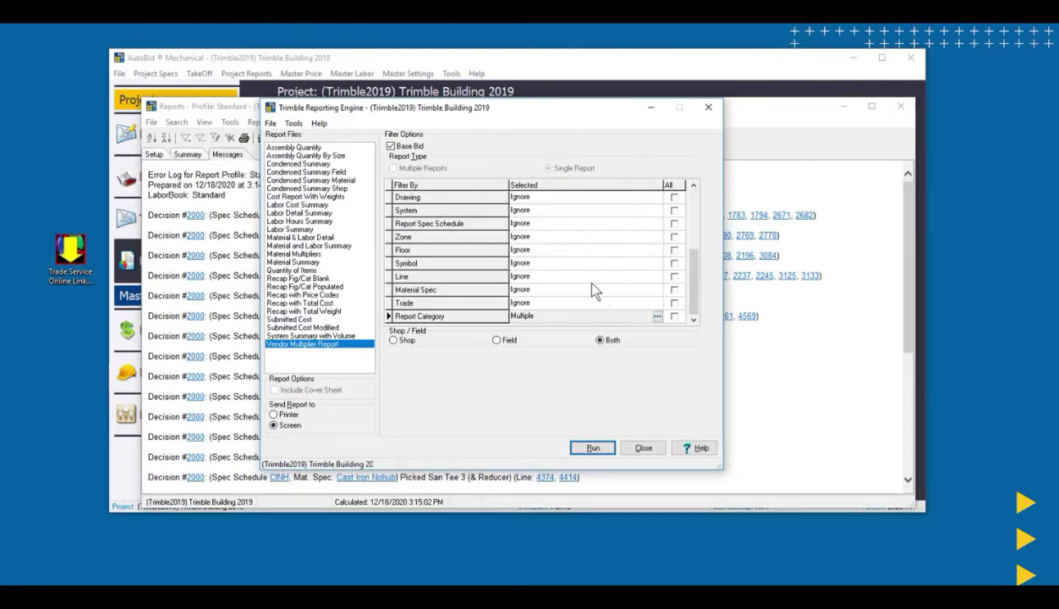
left_click(582, 291)
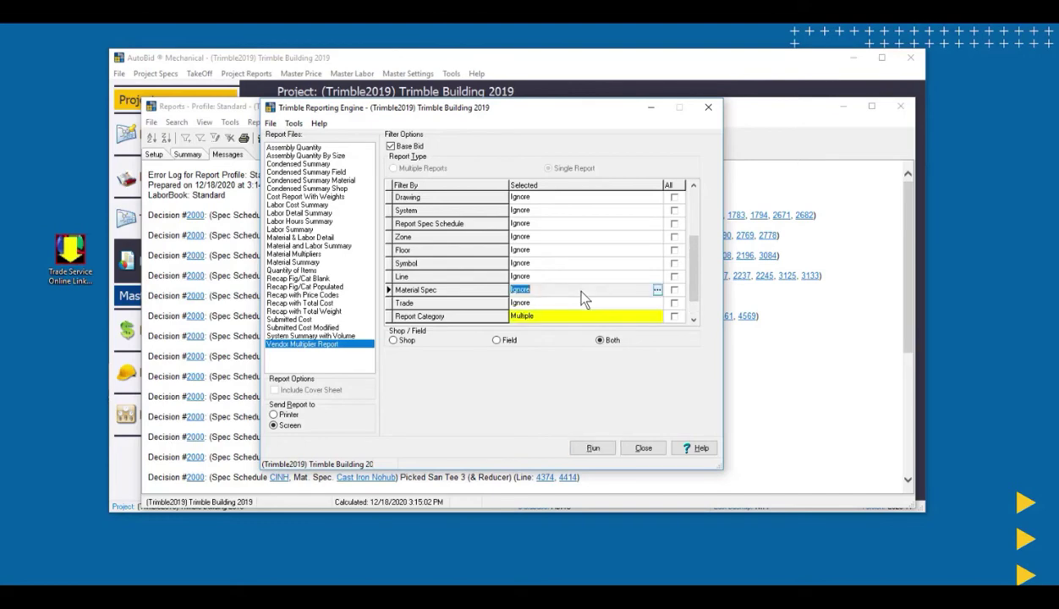
left_click(657, 290)
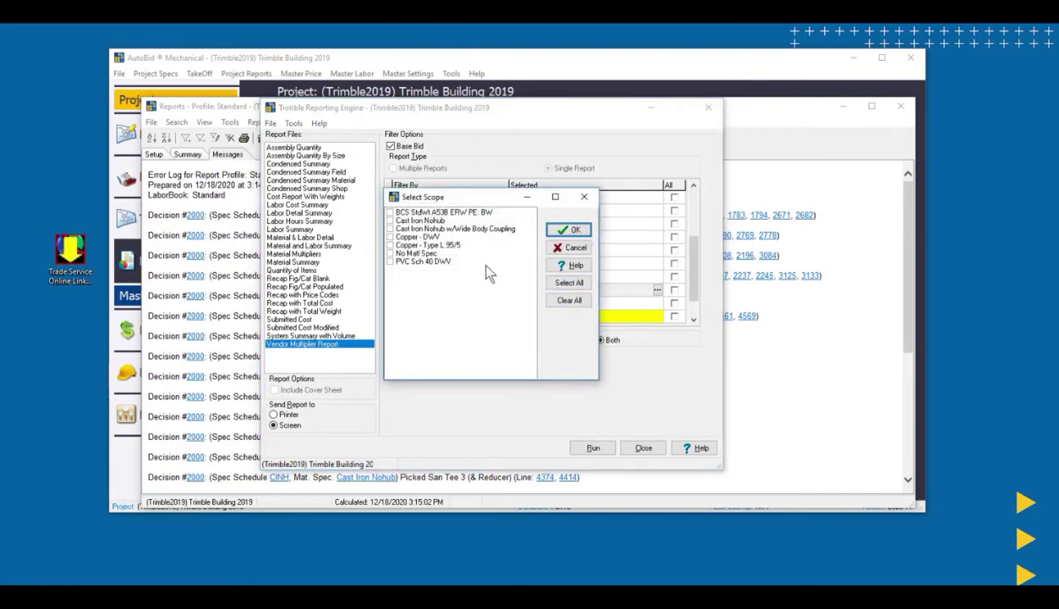
left_click(393, 244)
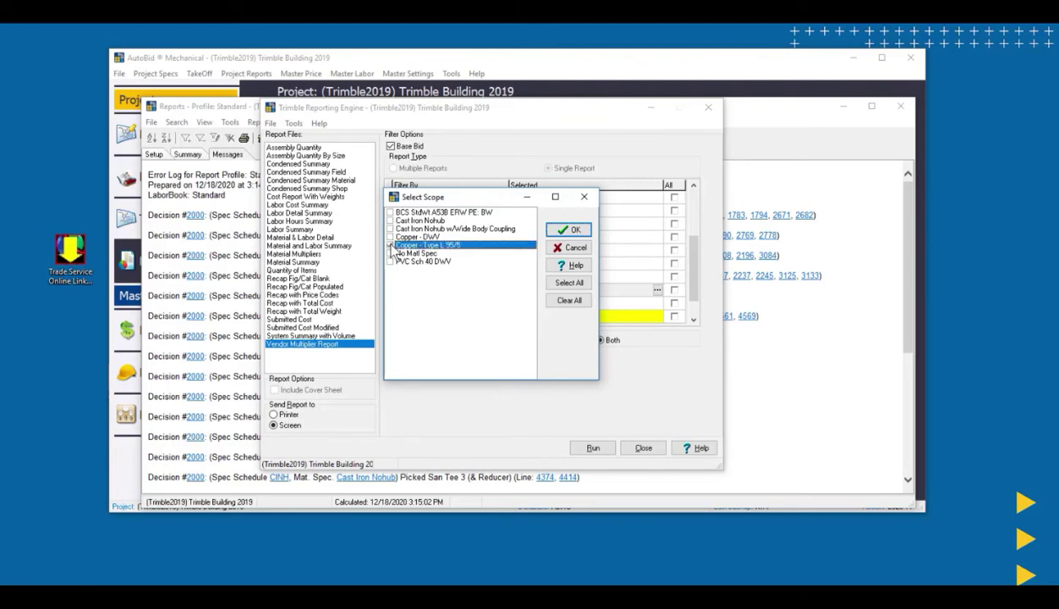
left_click(390, 237)
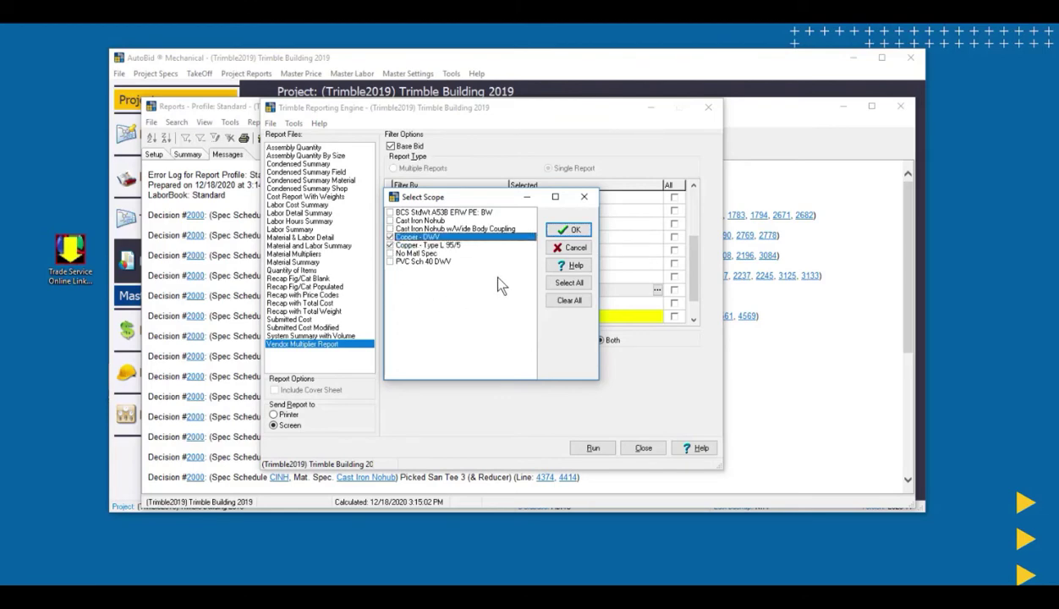
left_click(572, 230)
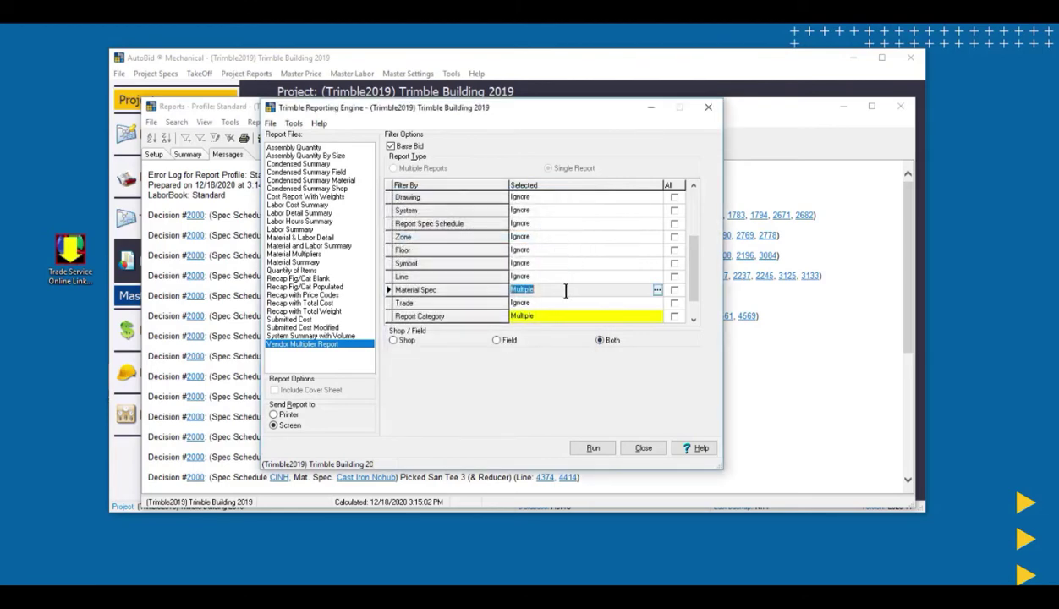
Run the filtered Vendor Multiplier Report to the screen, review its copper pipe and fittings items, and close the preview.
left_click(598, 449)
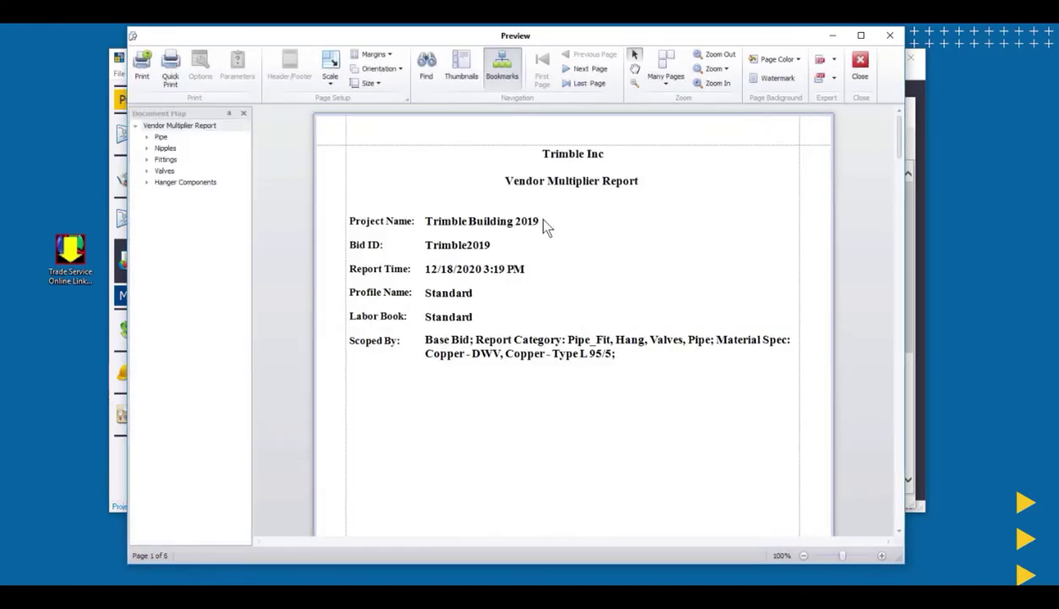
left_click(584, 69)
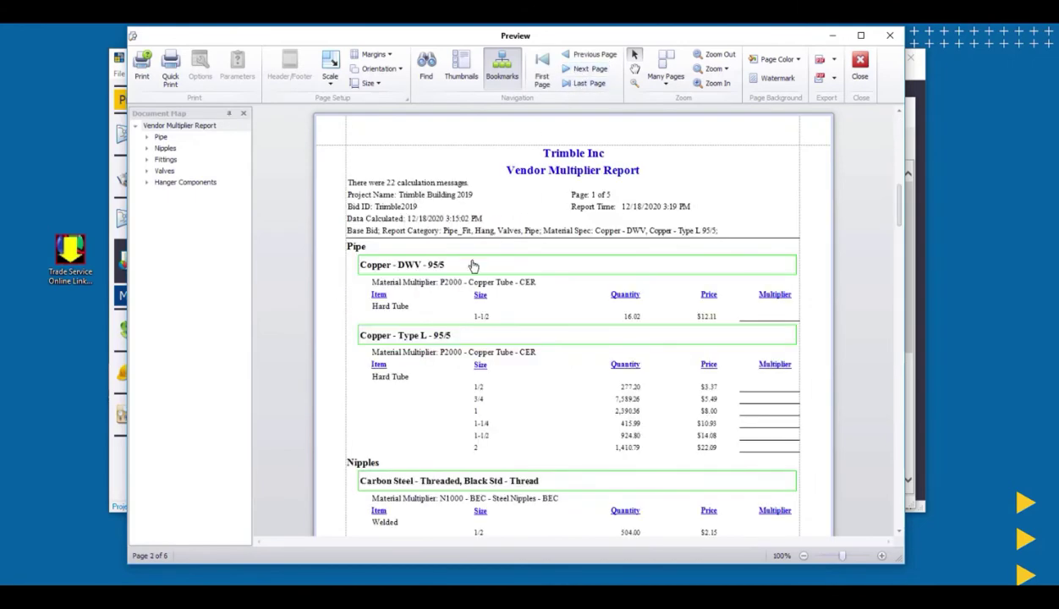
scroll(495, 453, "down", 8)
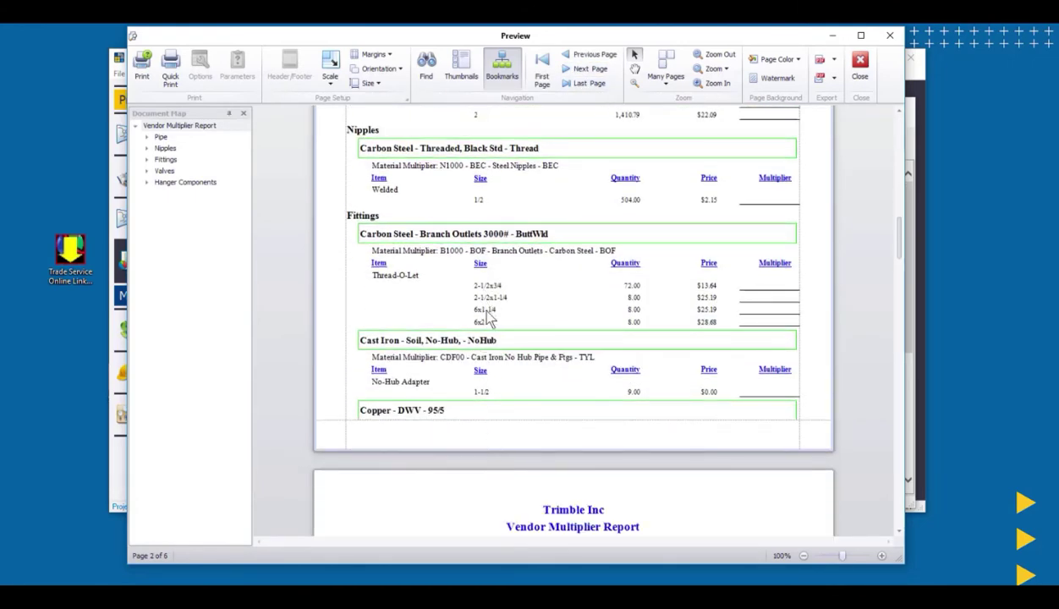
scroll(497, 372, "down", 1)
scroll(497, 374, "down", 10)
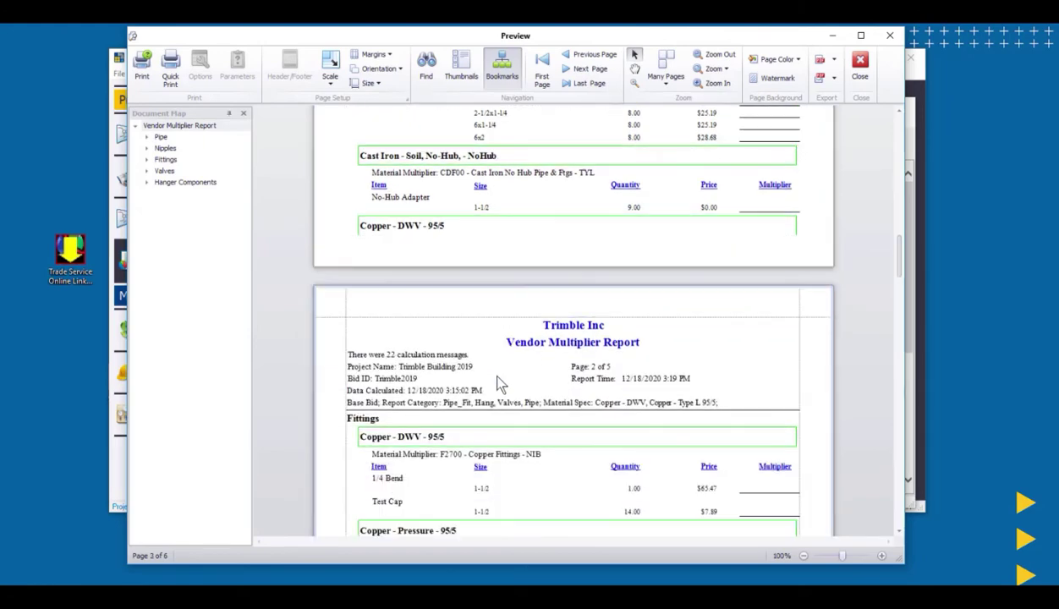
scroll(499, 385, "down", 3)
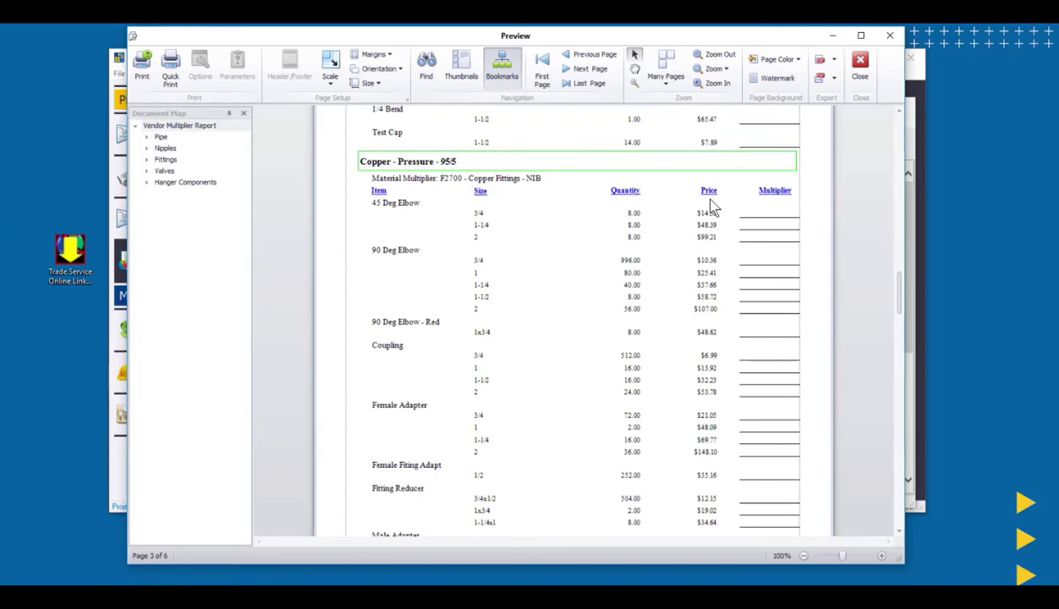
left_click(861, 63)
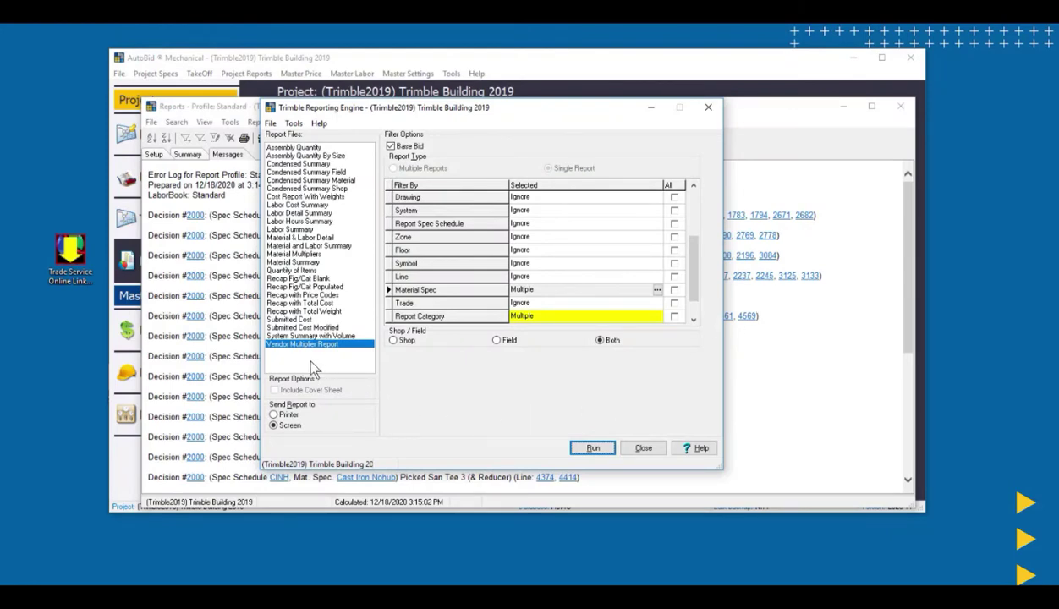
Run the Recap with Total Cost report with the same filters, review its copper pipe costs, and close the preview and reporting engine.
left_click(302, 303)
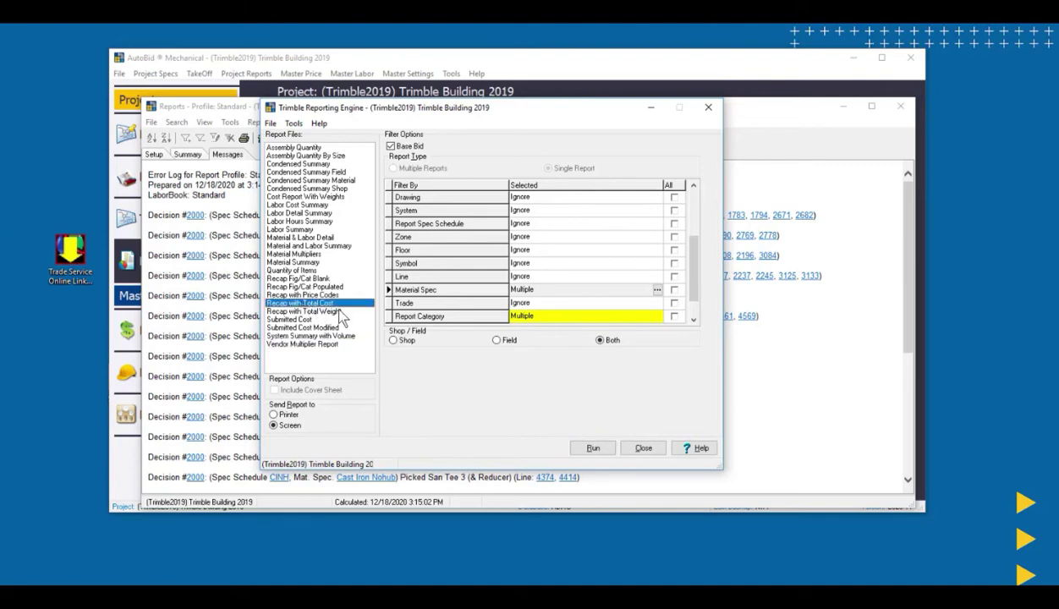
left_click(593, 448)
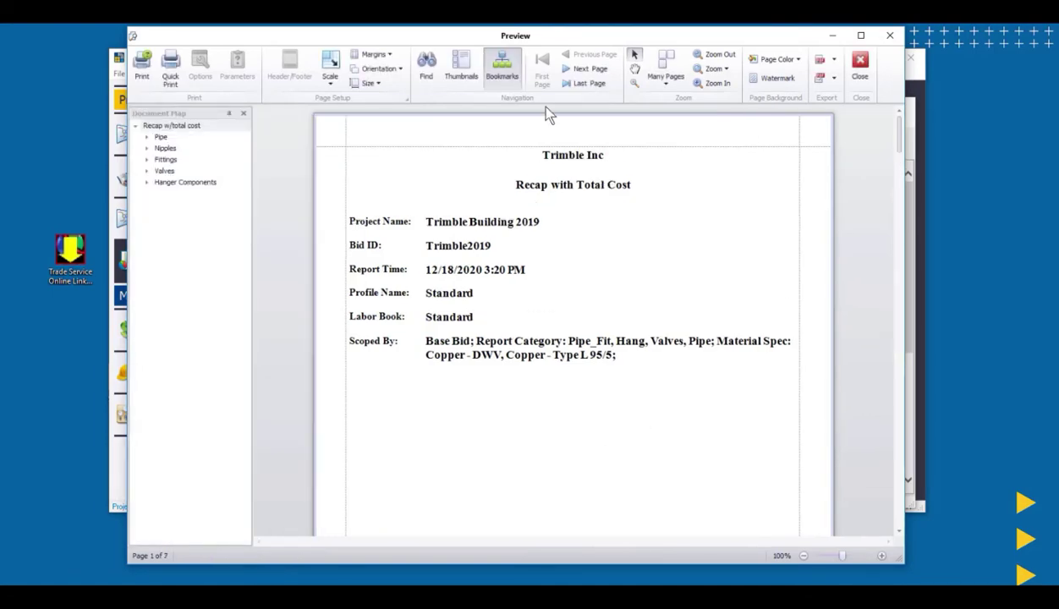
left_click(581, 71)
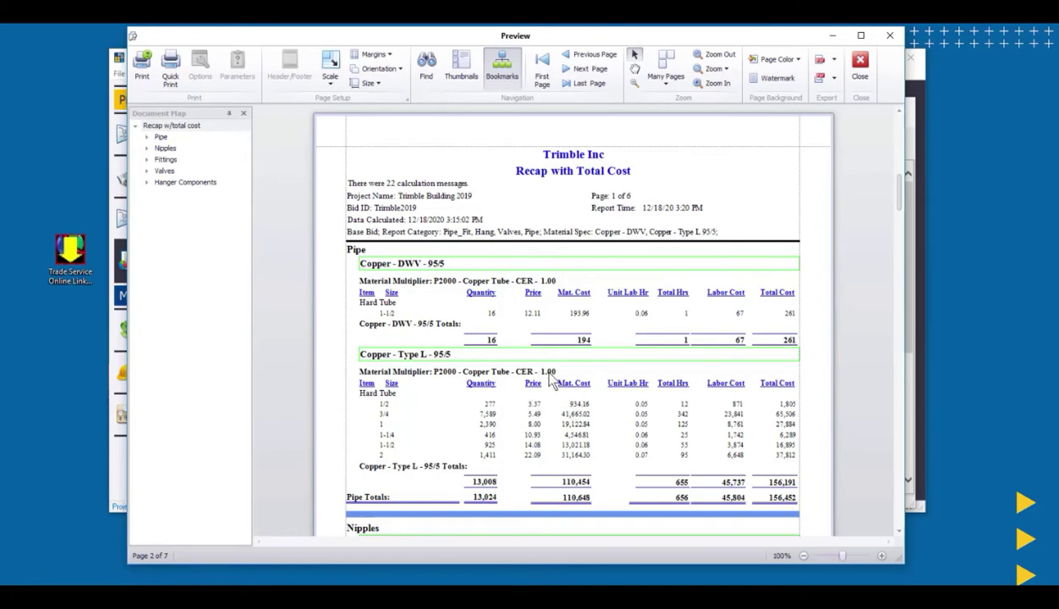
left_click(860, 68)
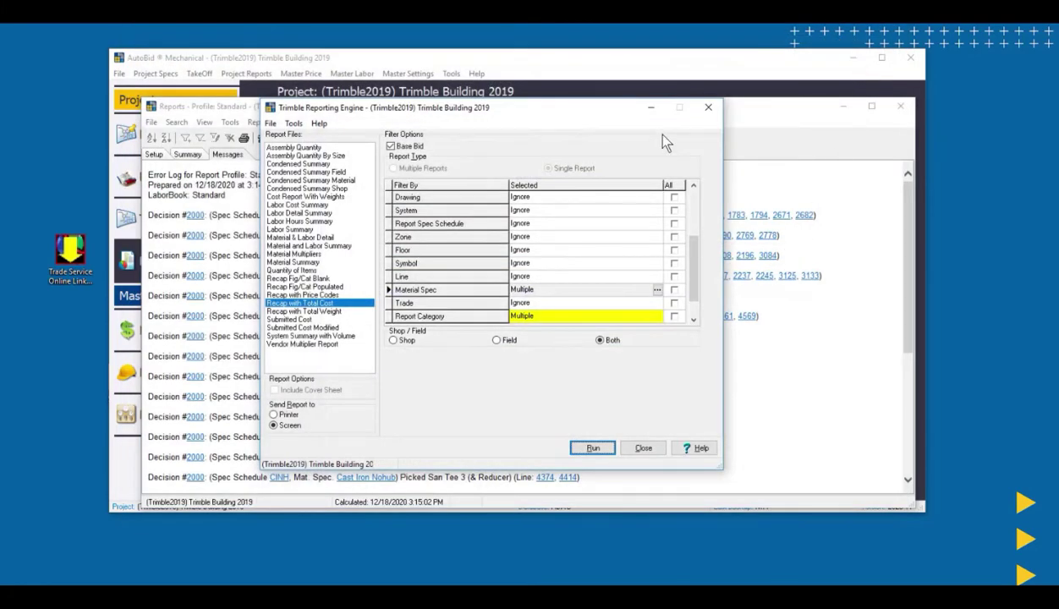
left_click(709, 110)
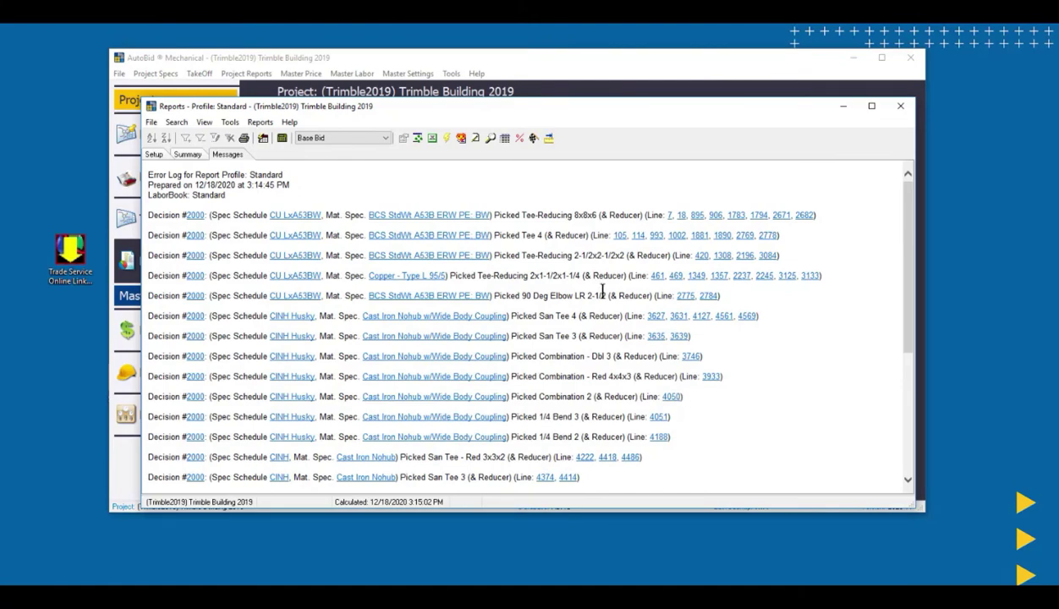
In the project's material multipliers, set the F2700 Copper Fittings - NIB multiplier to 0.45 and its date to 12/18/2020.
left_click(521, 139)
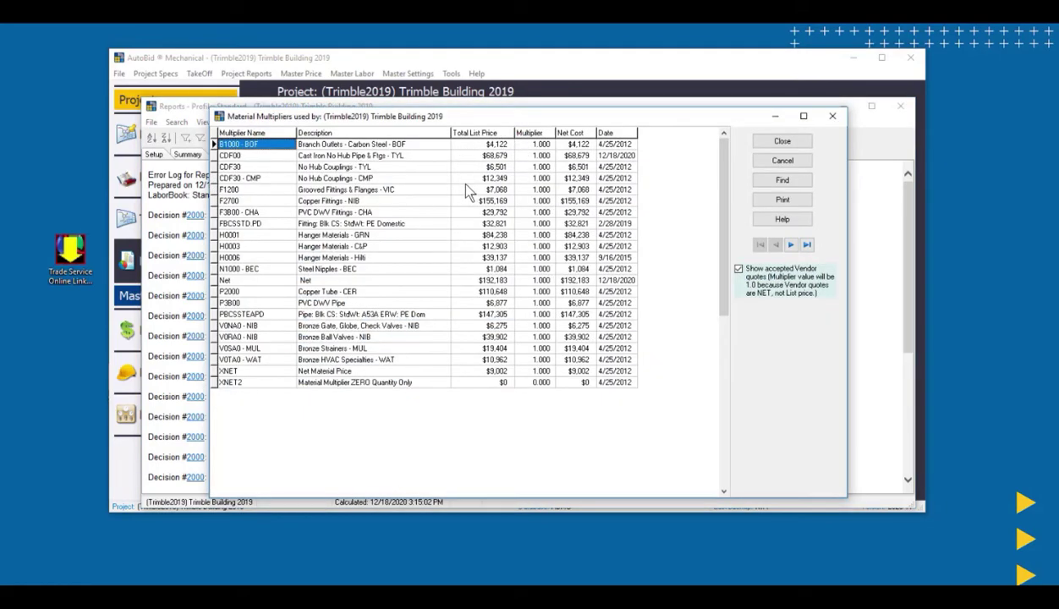
left_click(464, 202)
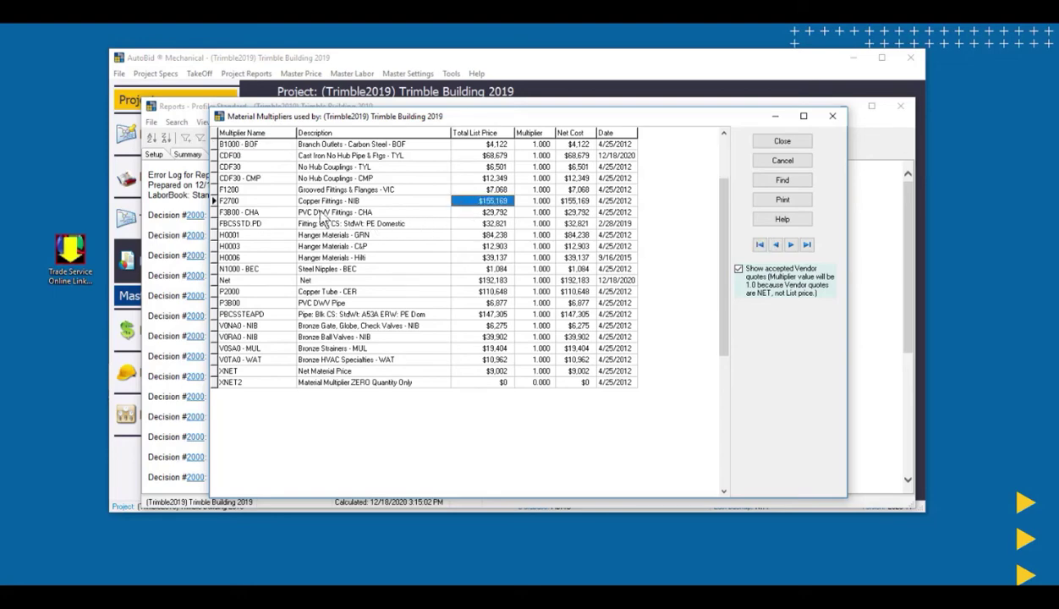
left_click(529, 202)
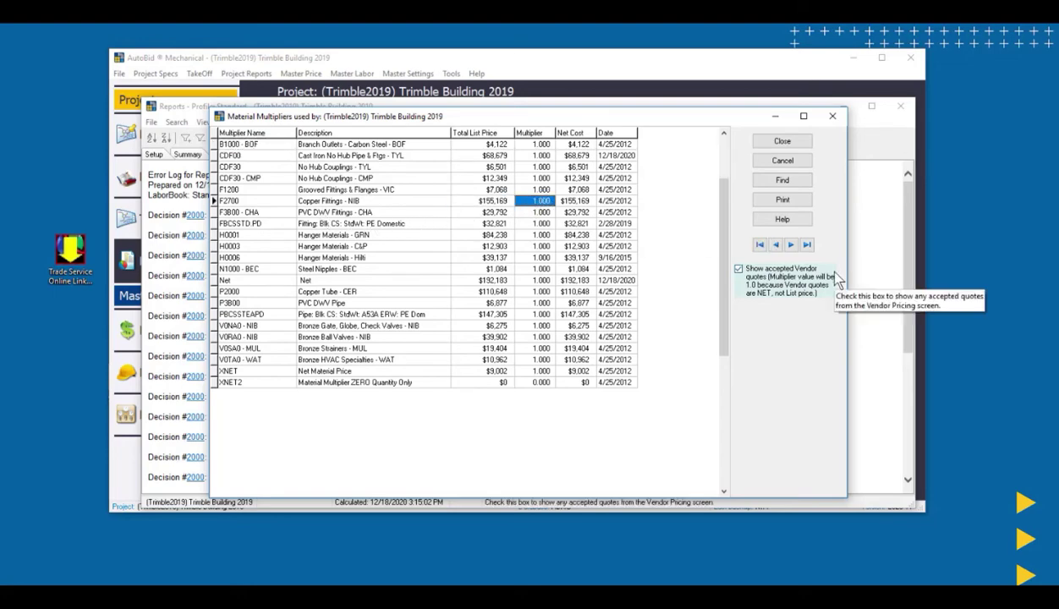
type("45")
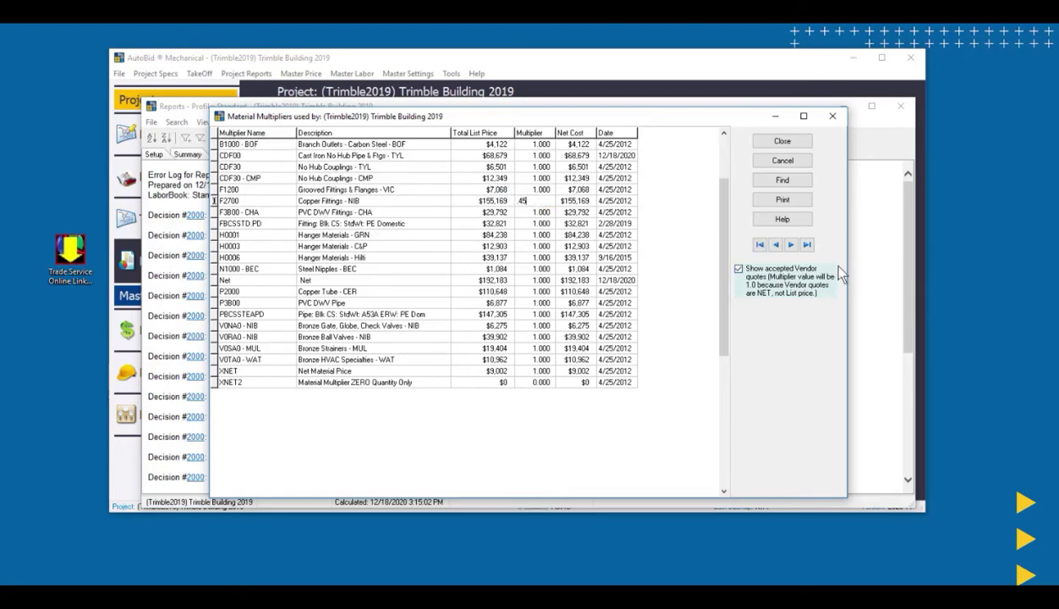
left_click(615, 202)
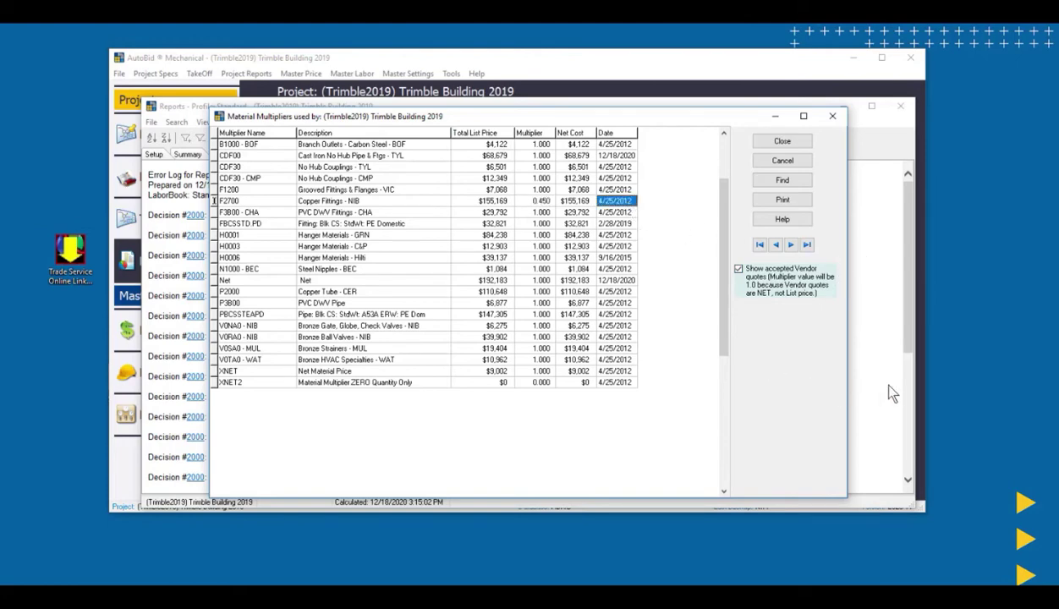
type("12")
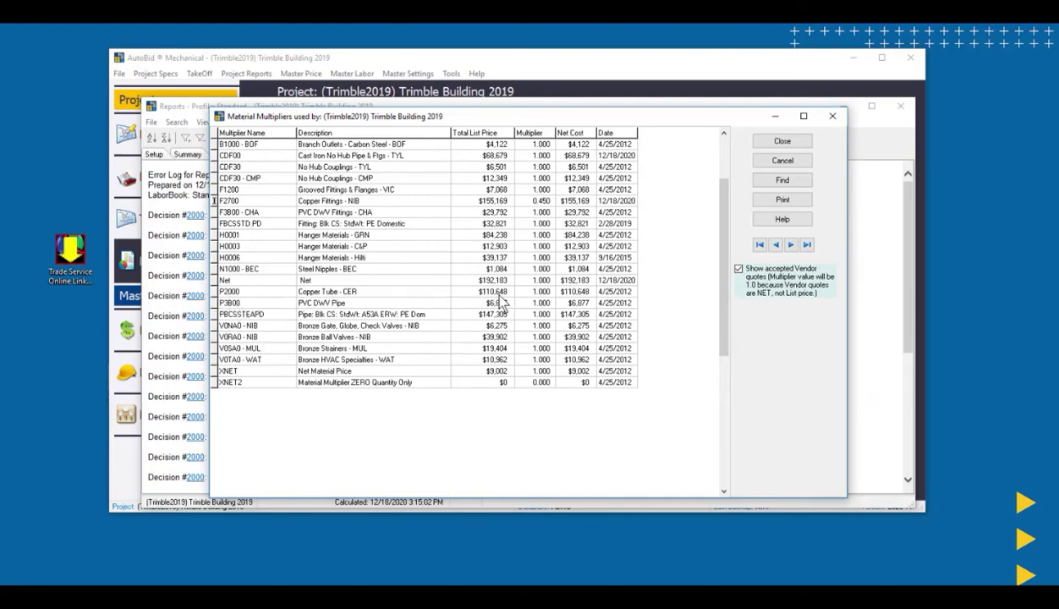
Set the P2000 Copper Tube - CER multiplier to 0.40 and its date to 12/18/2020, committing the row.
left_click(533, 291)
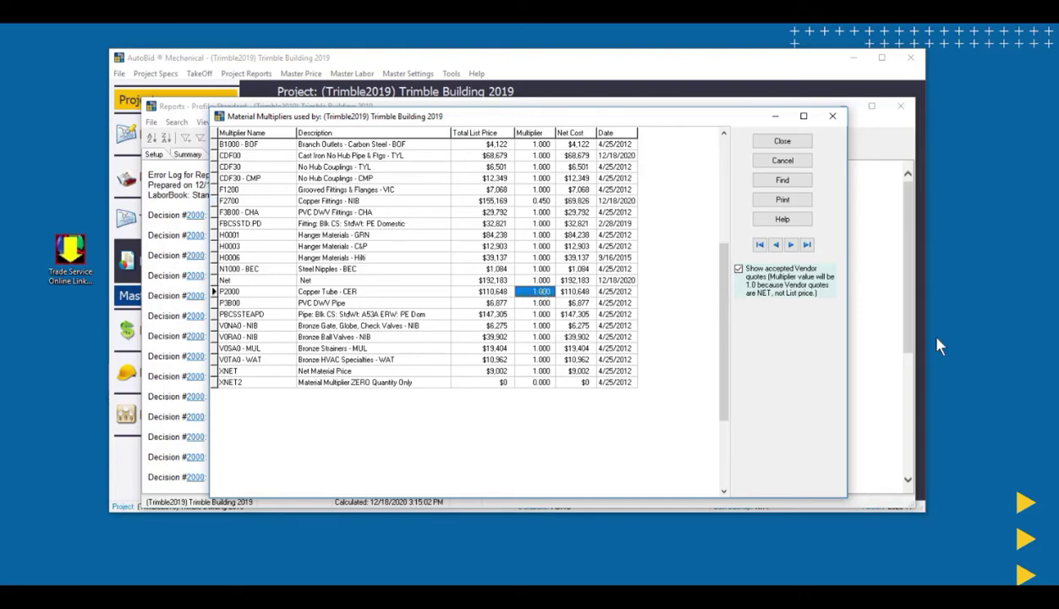
key("BackSpace")
left_click(611, 293)
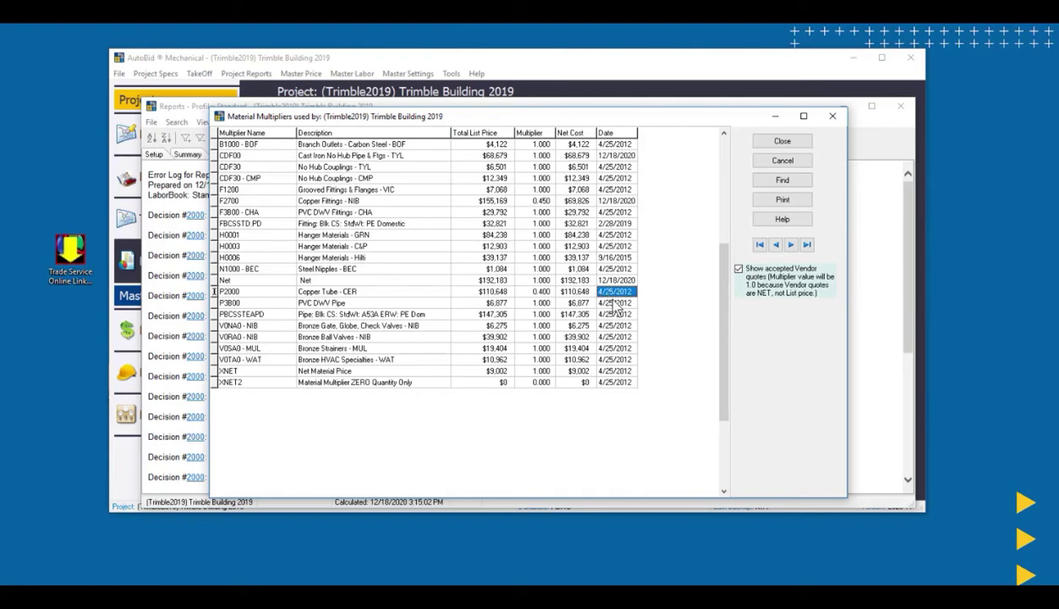
type("12")
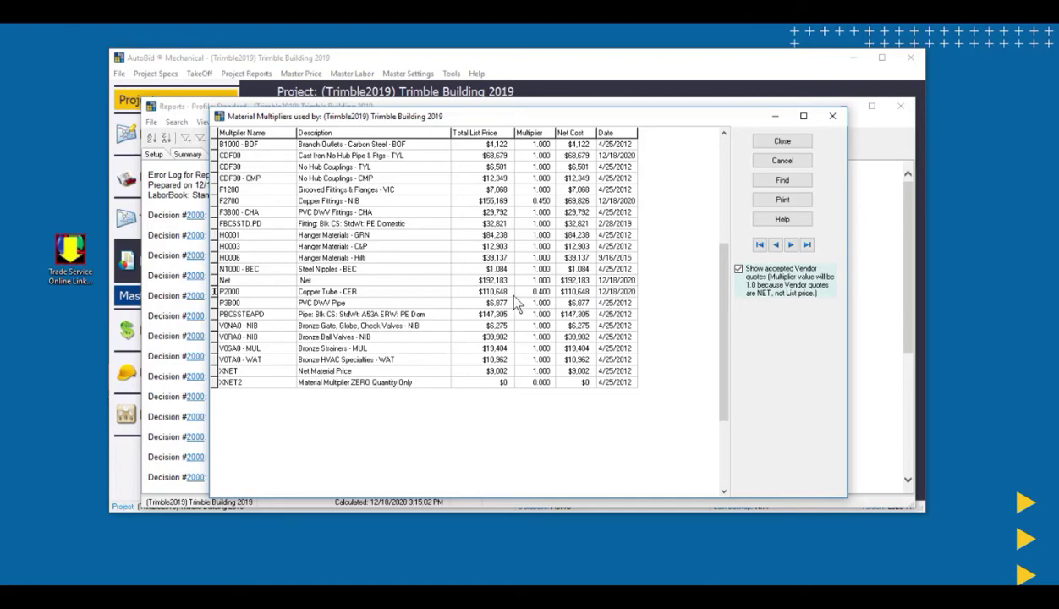
left_click(573, 304)
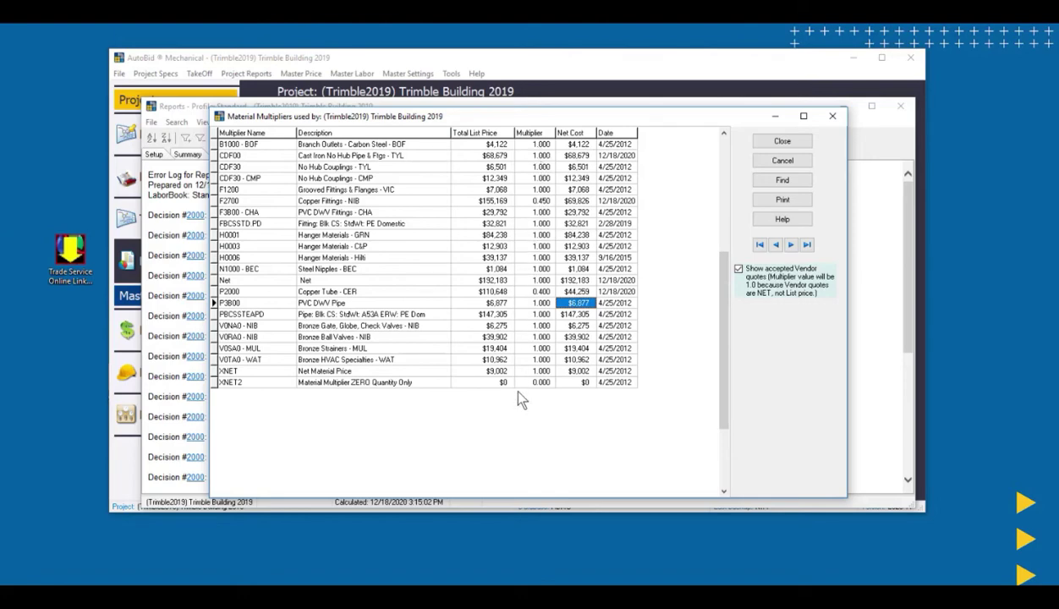
Close the project's material multipliers, leave the Calculate Summary options without recalculating, and close the project's Reports window.
left_click(783, 141)
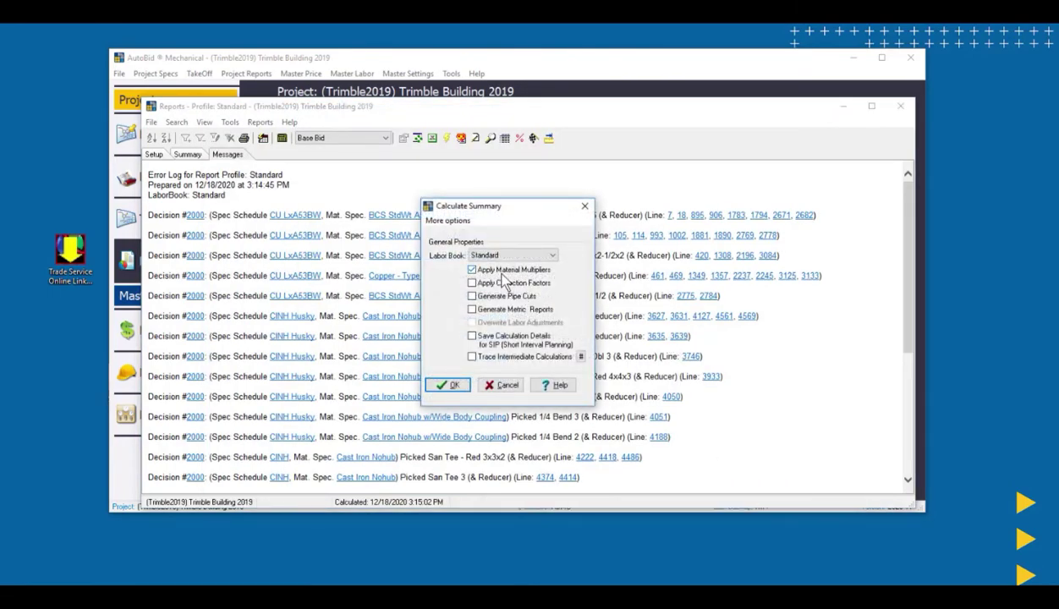
left_click(499, 386)
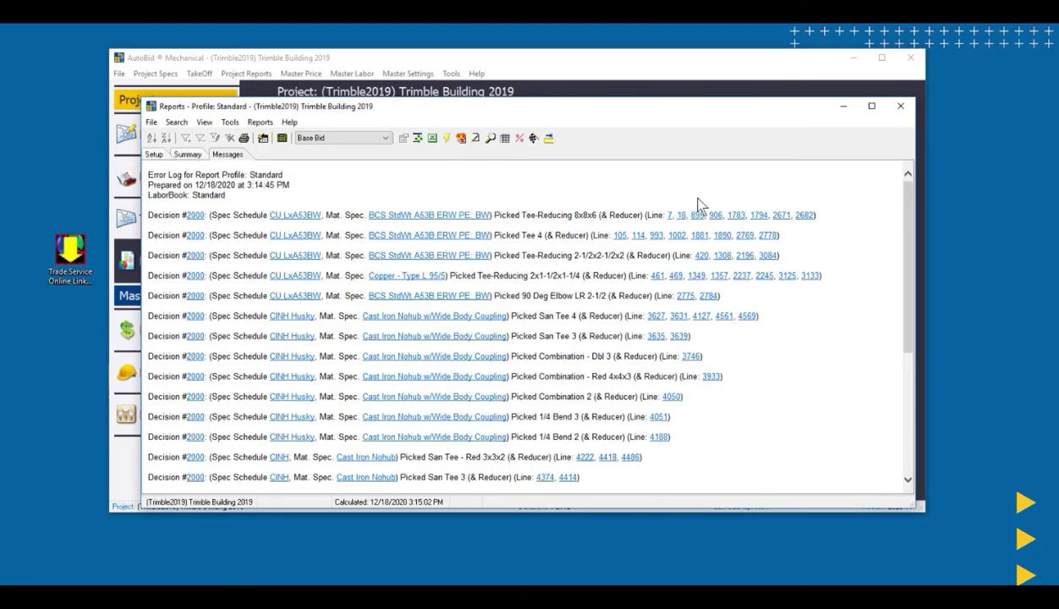
left_click(901, 109)
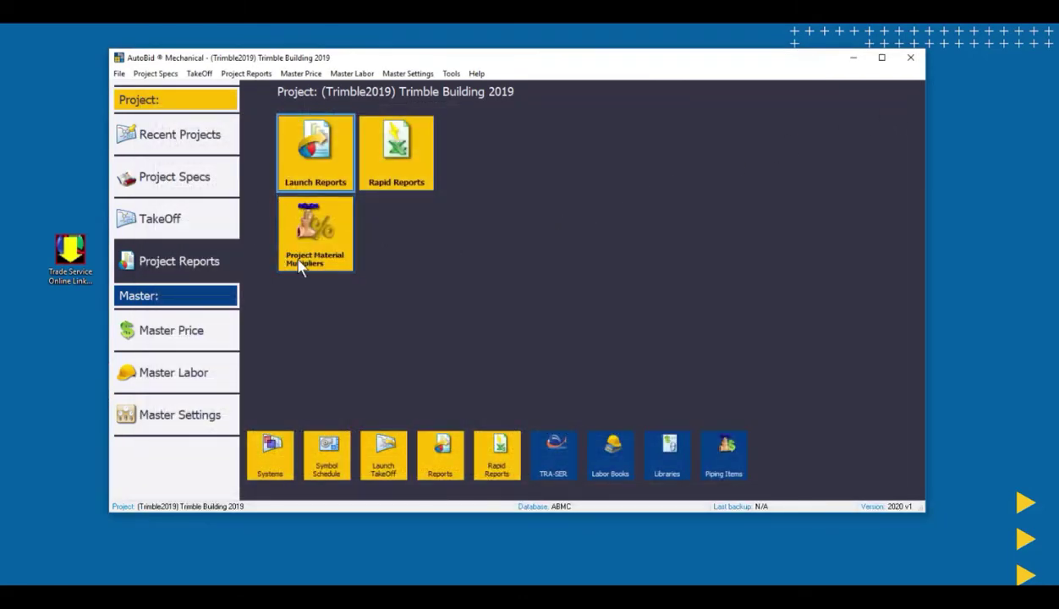
Copy the project's material multipliers to the master with the option to update multiplier values only, and close the project's multiplier list.
left_click(323, 237)
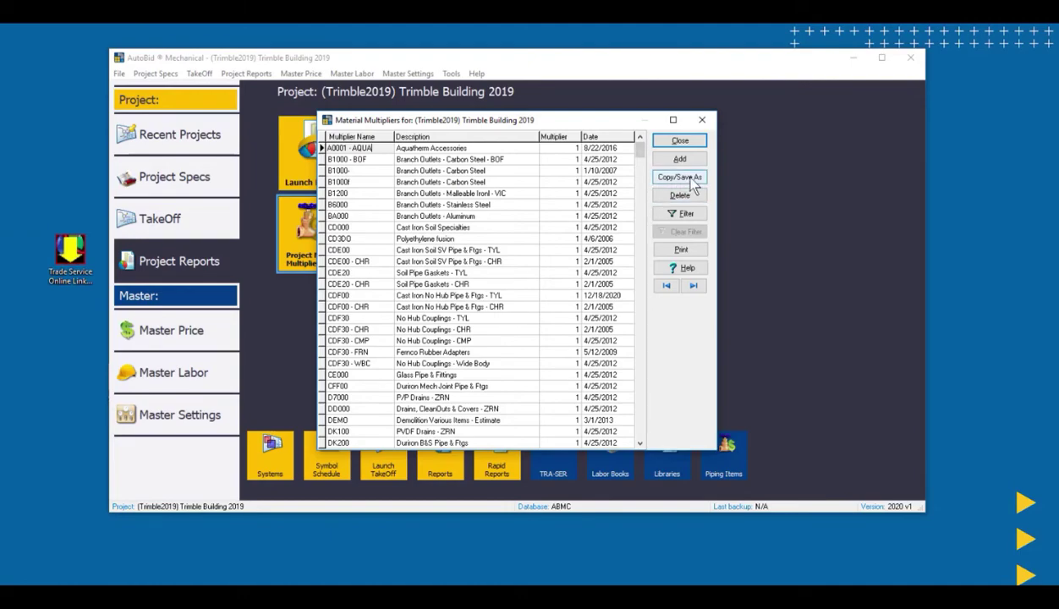
left_click(690, 179)
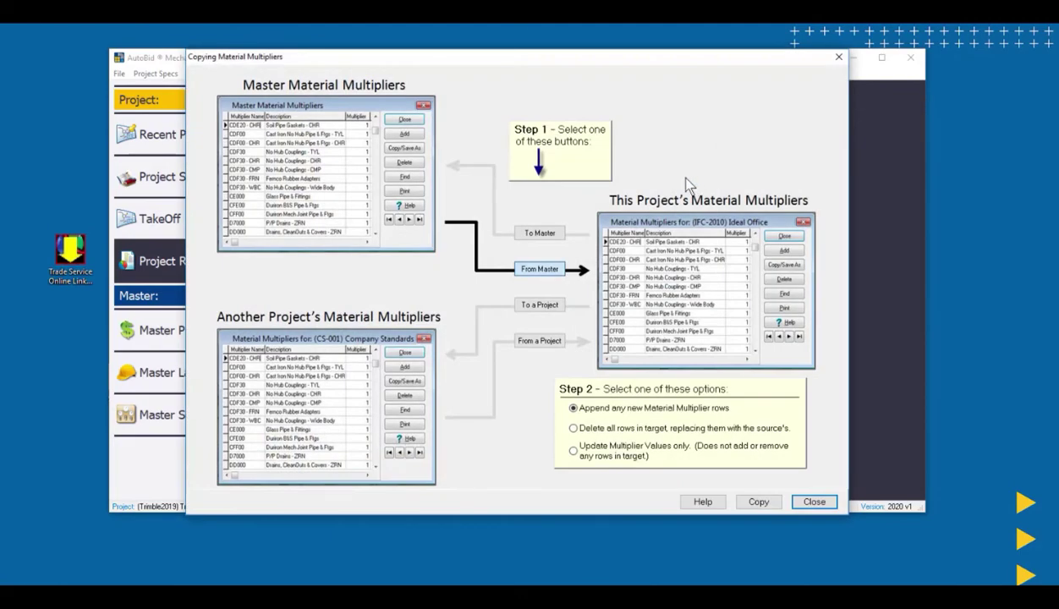
left_click(540, 233)
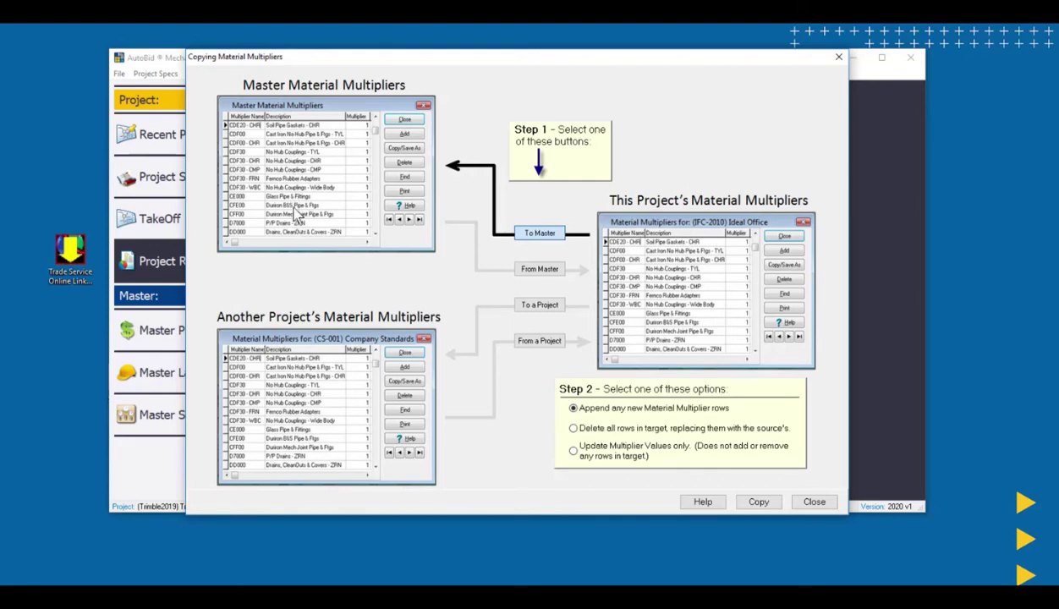
left_click(535, 270)
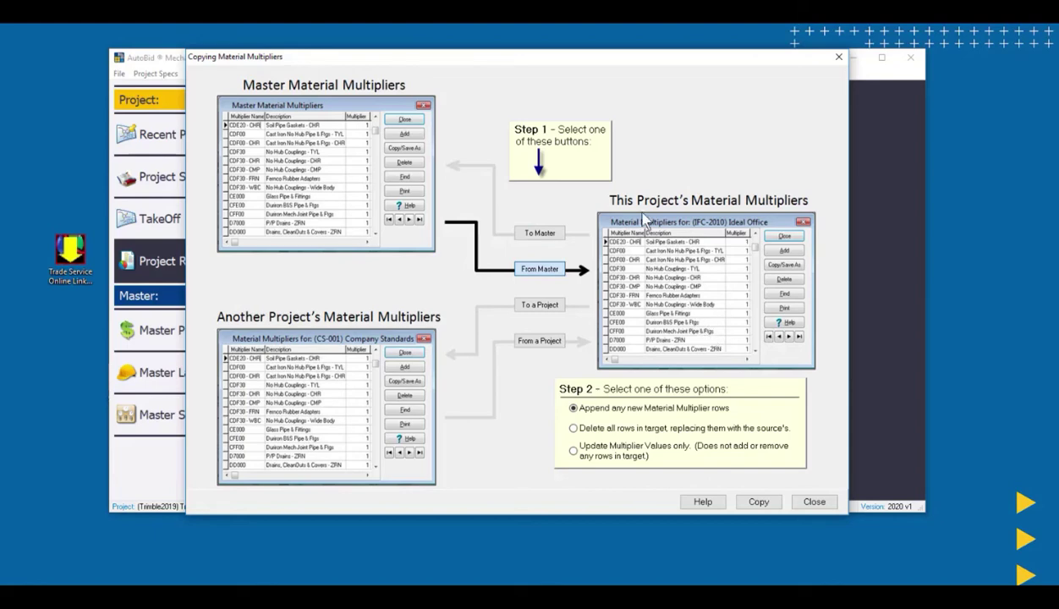
left_click(540, 237)
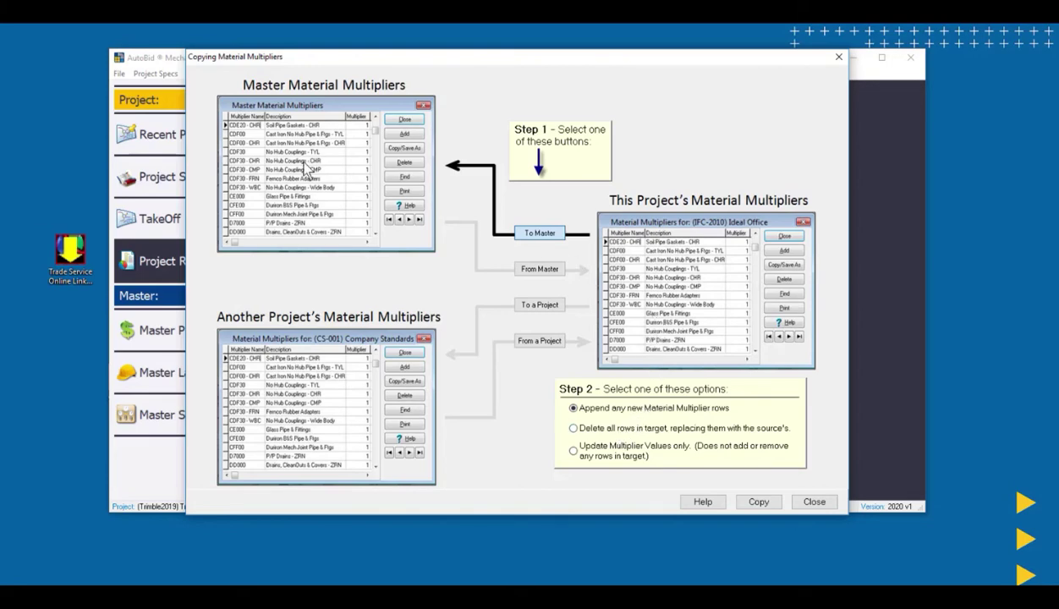
left_click(577, 455)
left_click(752, 503)
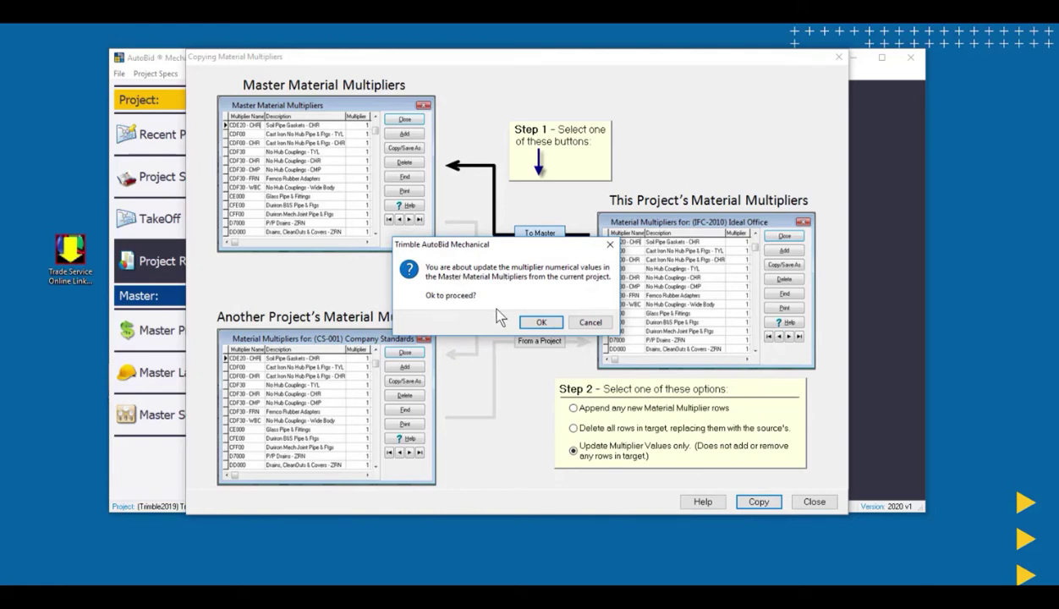
left_click(540, 322)
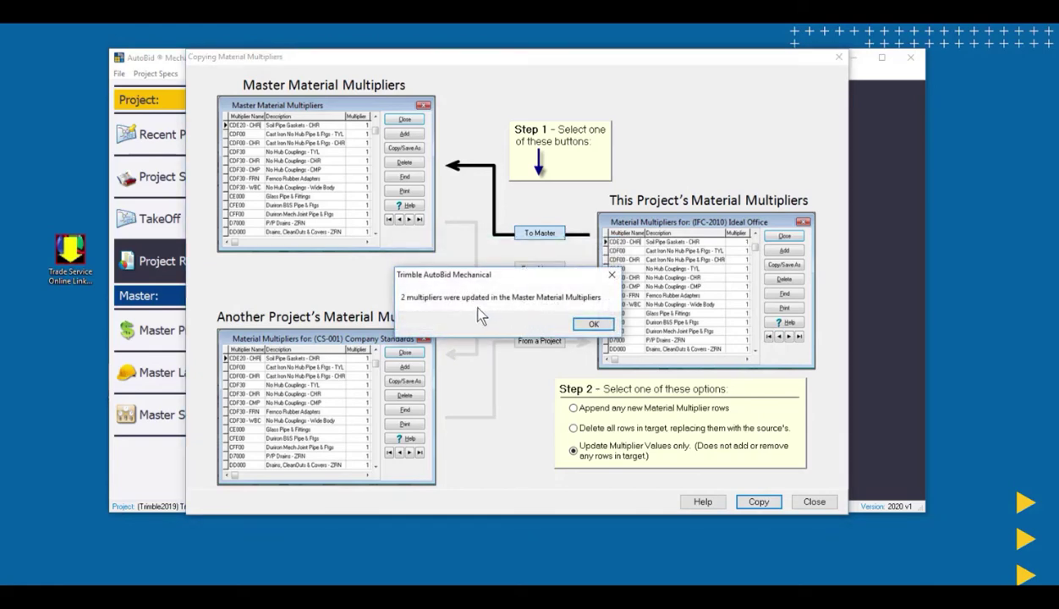
left_click(593, 325)
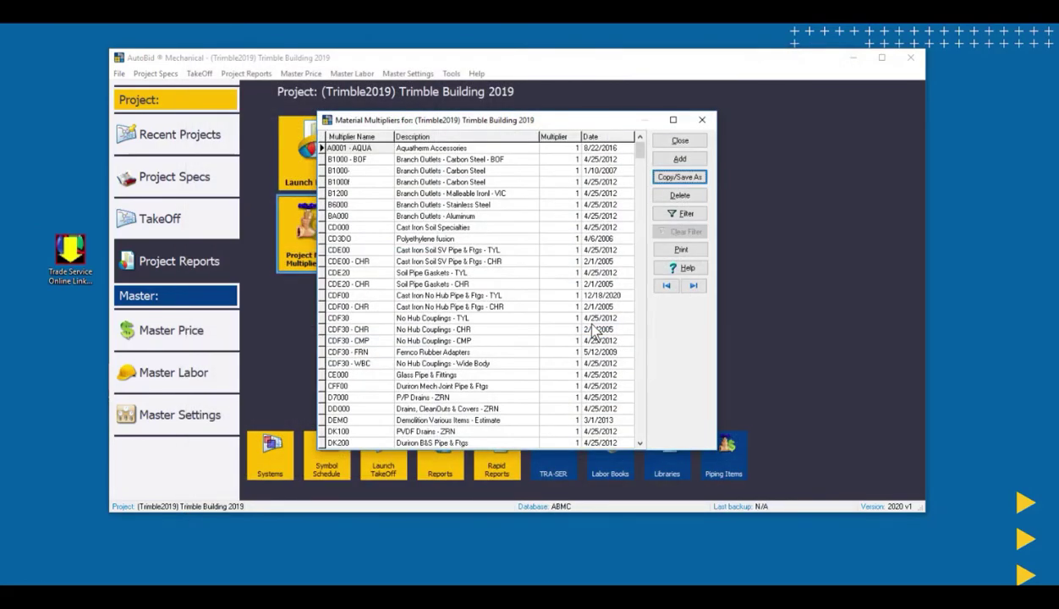
left_click(680, 140)
Check the F2700 Copper Fittings - NIB multiplier and date in the Master Material Multipliers, and close the list.
left_click(201, 337)
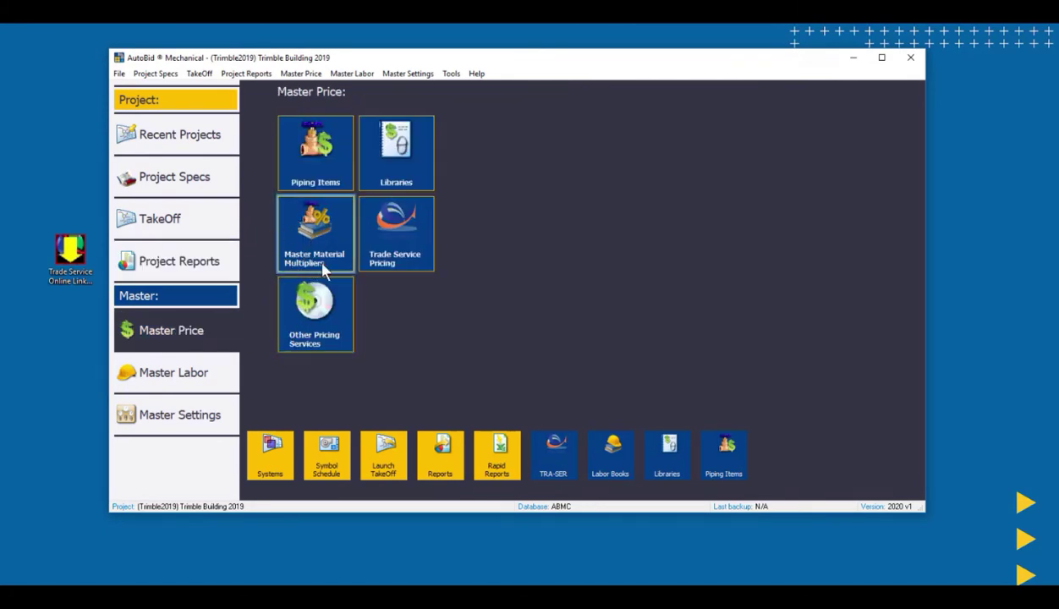
left_click(309, 213)
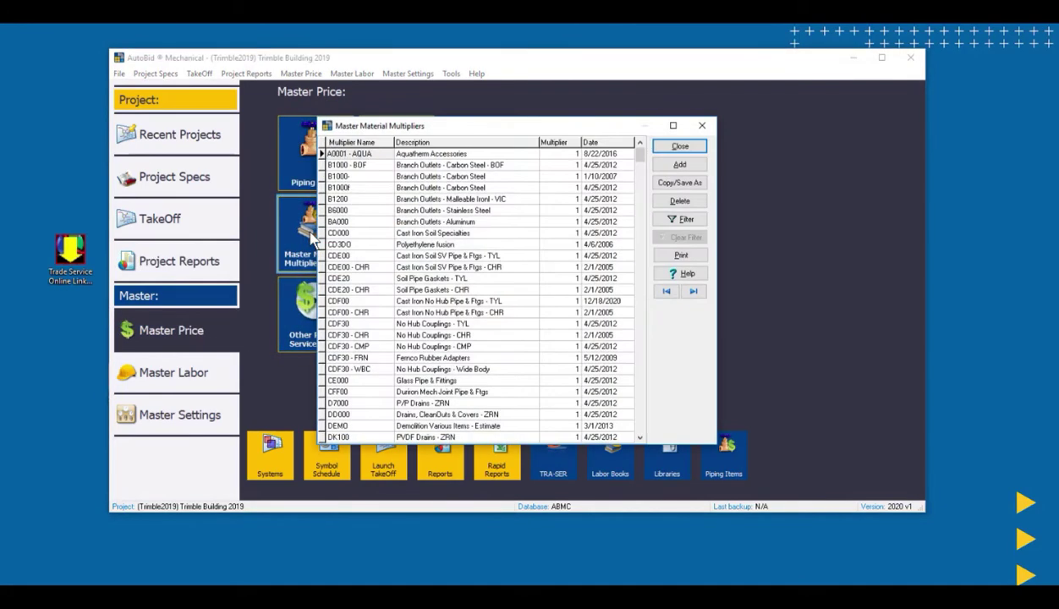
left_click(640, 438)
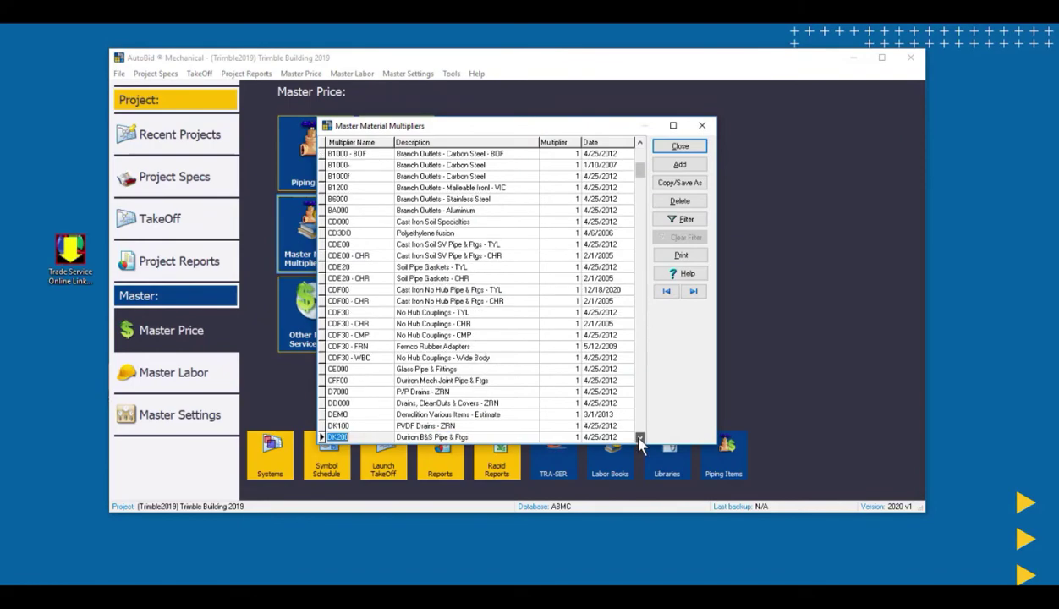
left_click(640, 438)
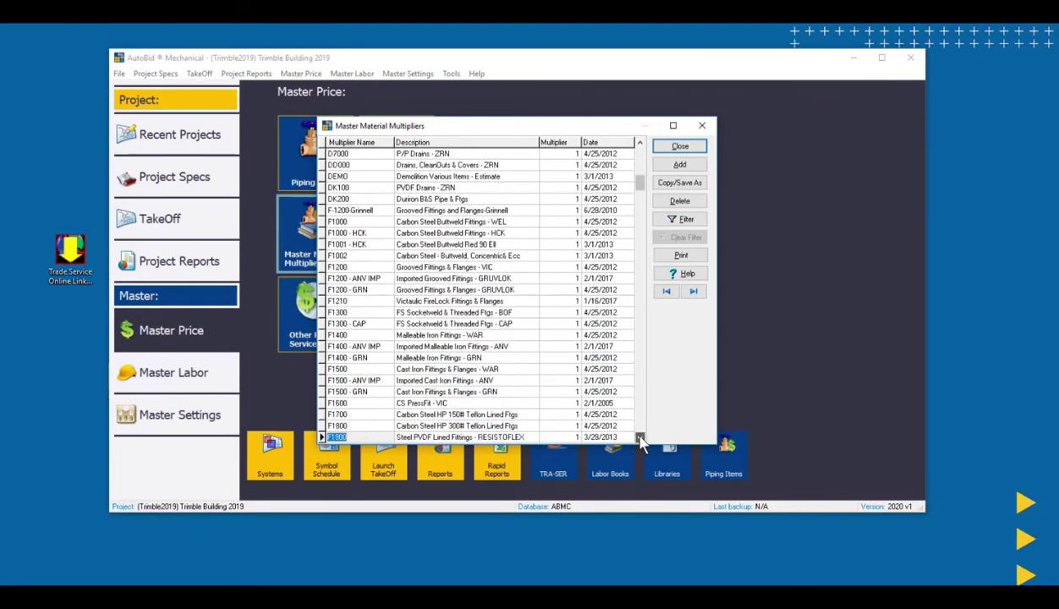
left_click(639, 439)
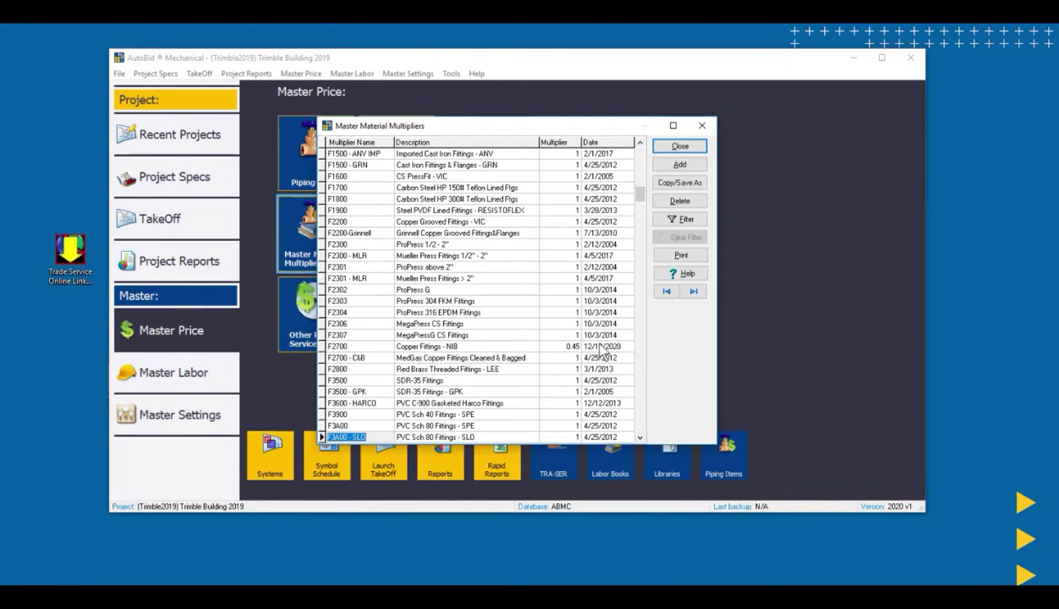
left_click(681, 147)
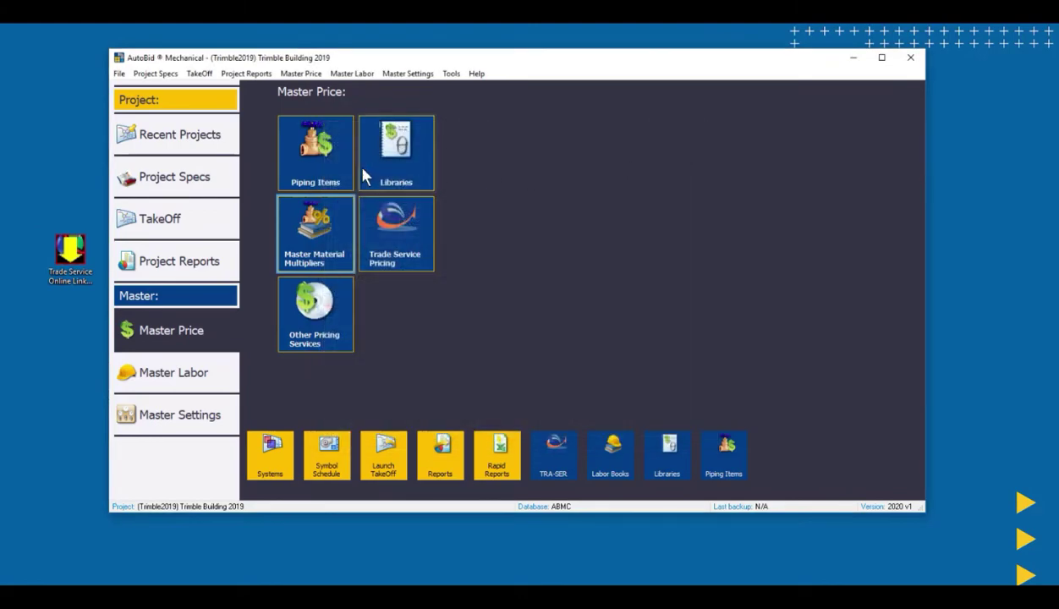
In the master Piping Items, check the sized multipliers of Type L copper Hard Tube and the copper pressure 90 Deg Elbow, and close the window.
left_click(324, 157)
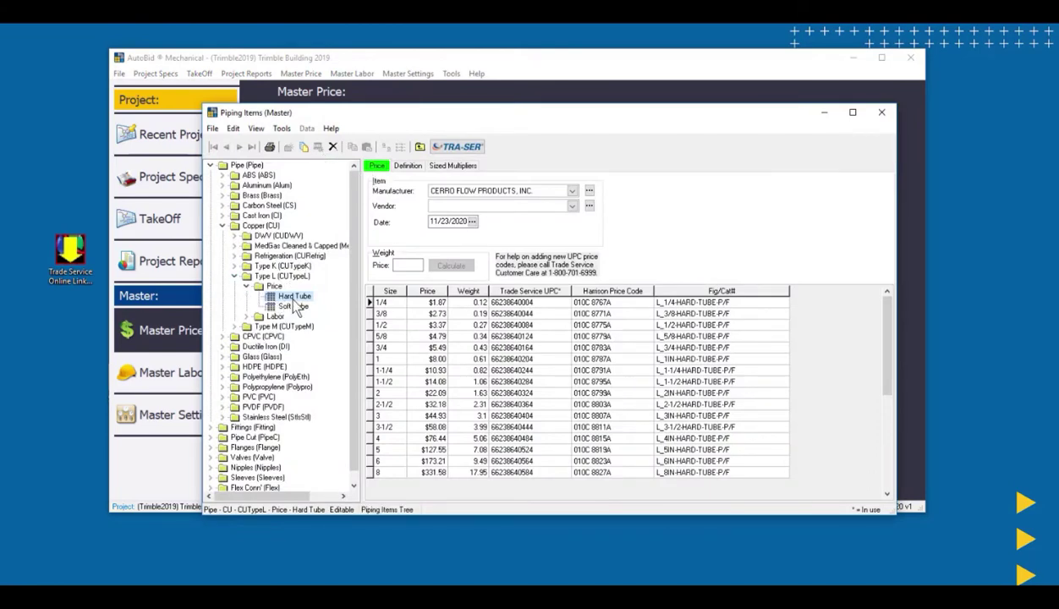
left_click(438, 165)
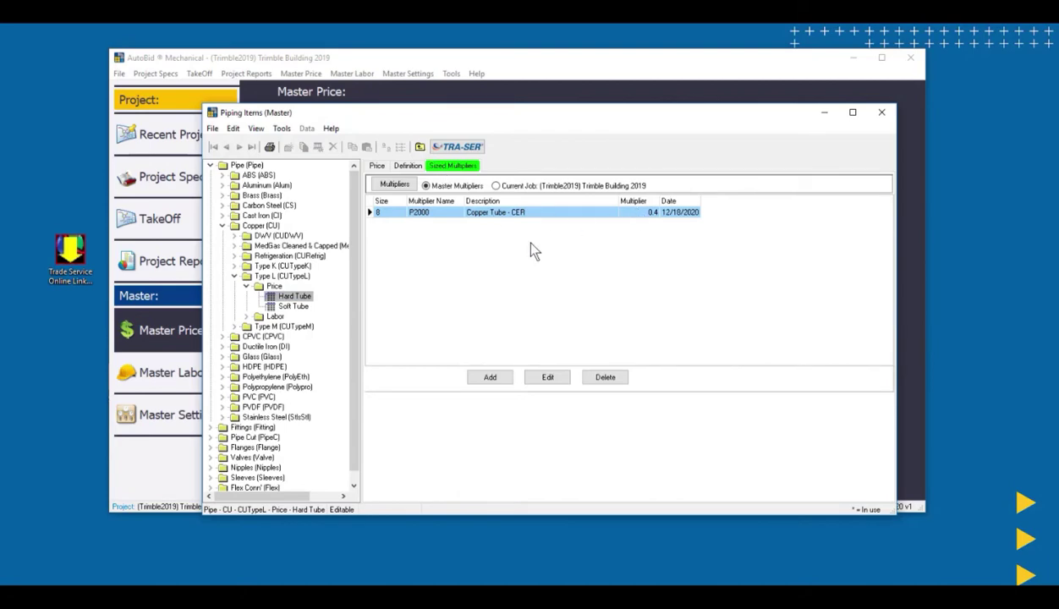
left_click(213, 428)
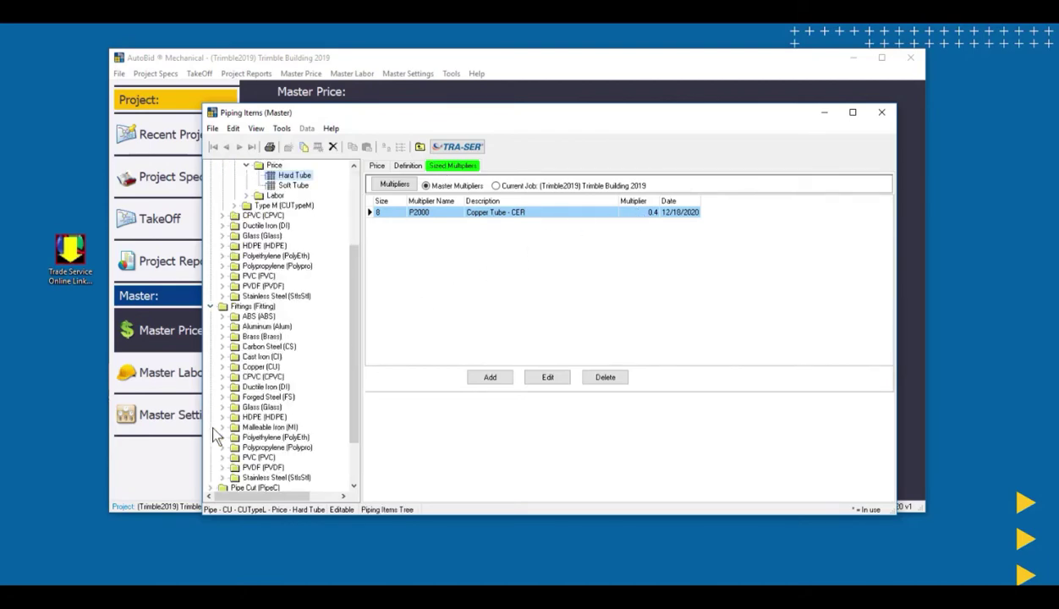
left_click(221, 367)
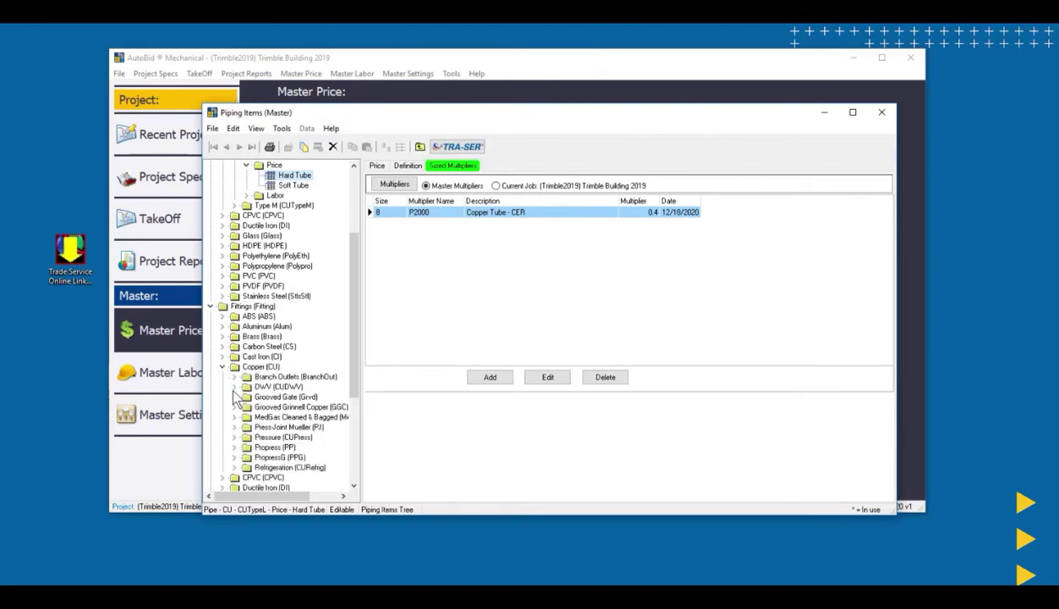
left_click(235, 438)
left_click(246, 447)
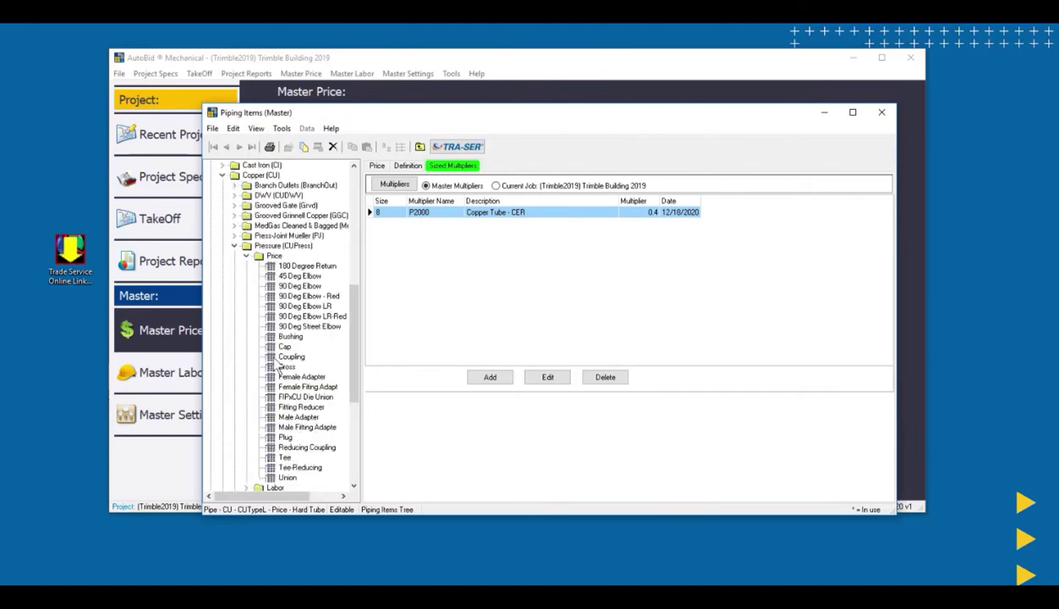
left_click(297, 287)
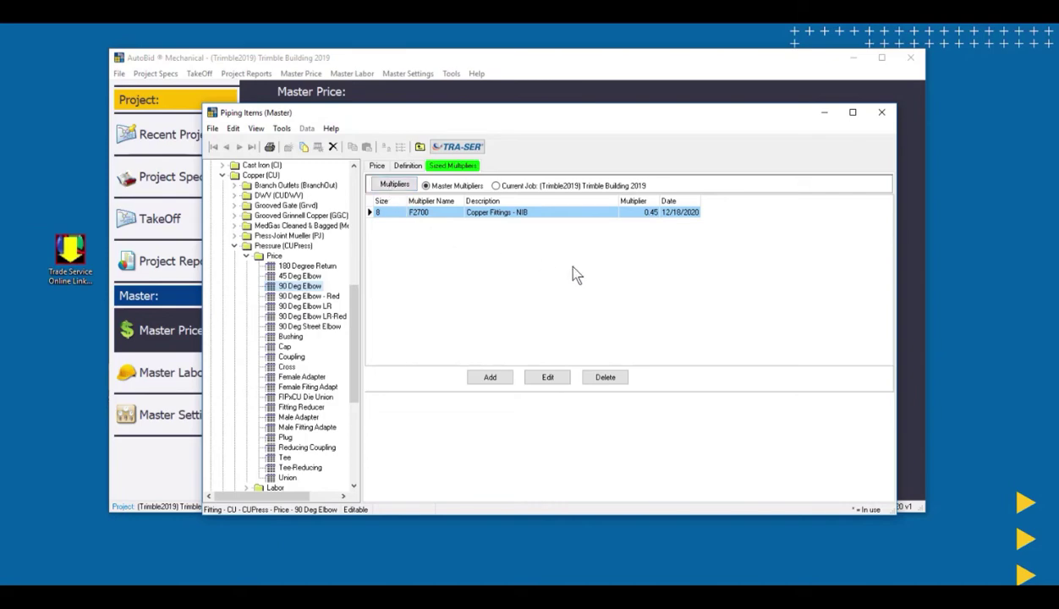
left_click(882, 112)
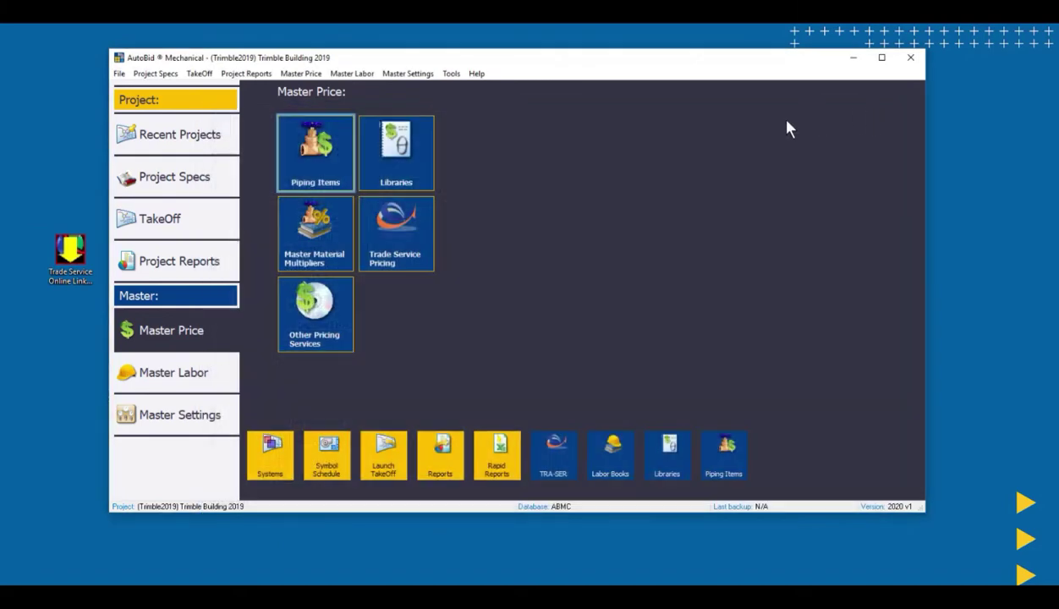
Review the New Project Wizard's options for copying specs, using 1 as the project name, and cancel the wizard.
left_click(119, 74)
left_click(144, 102)
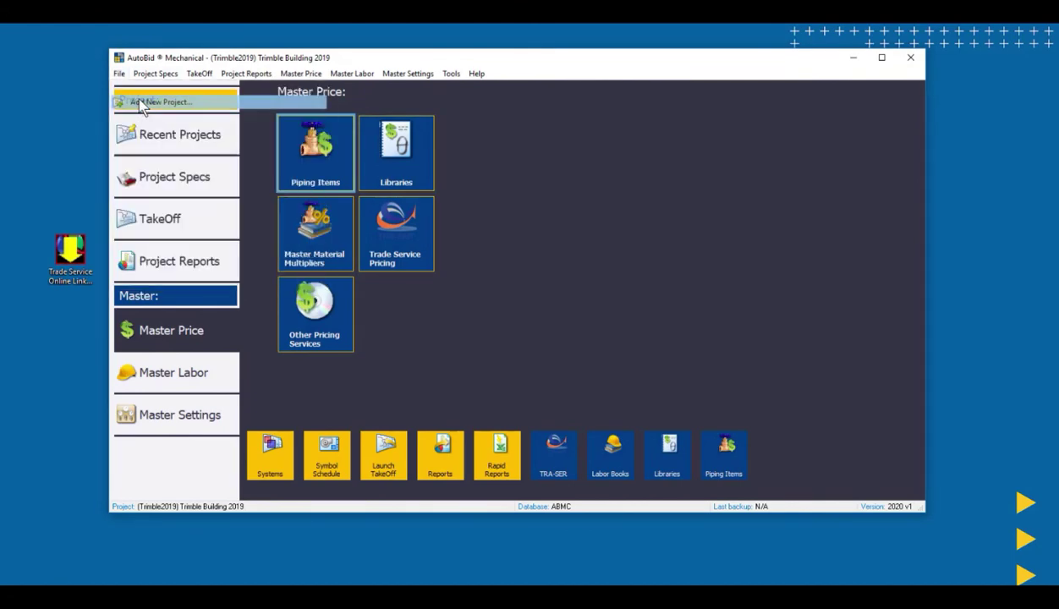
left_click(472, 157)
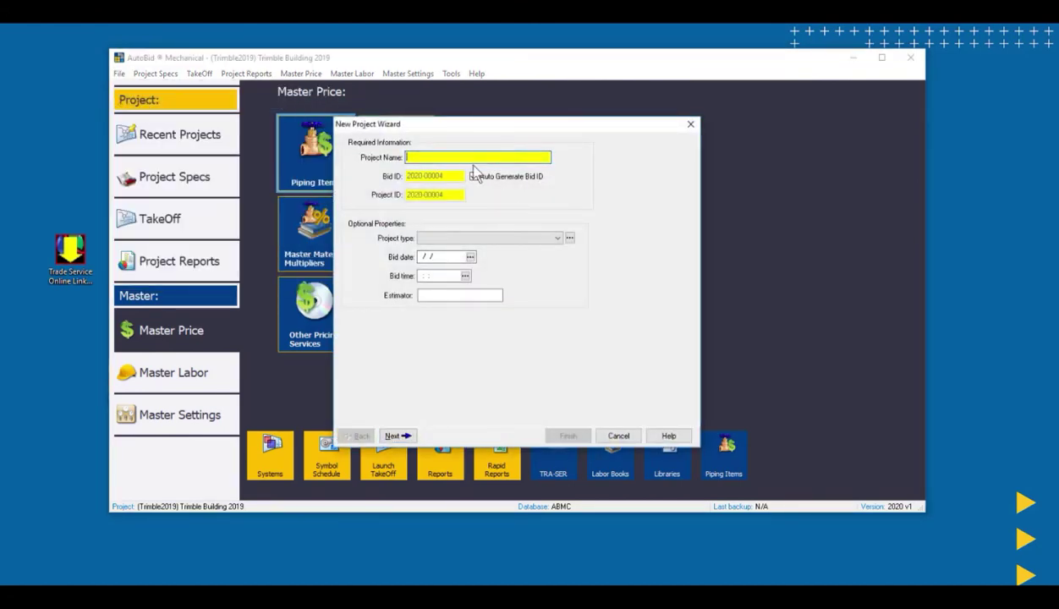
type("1")
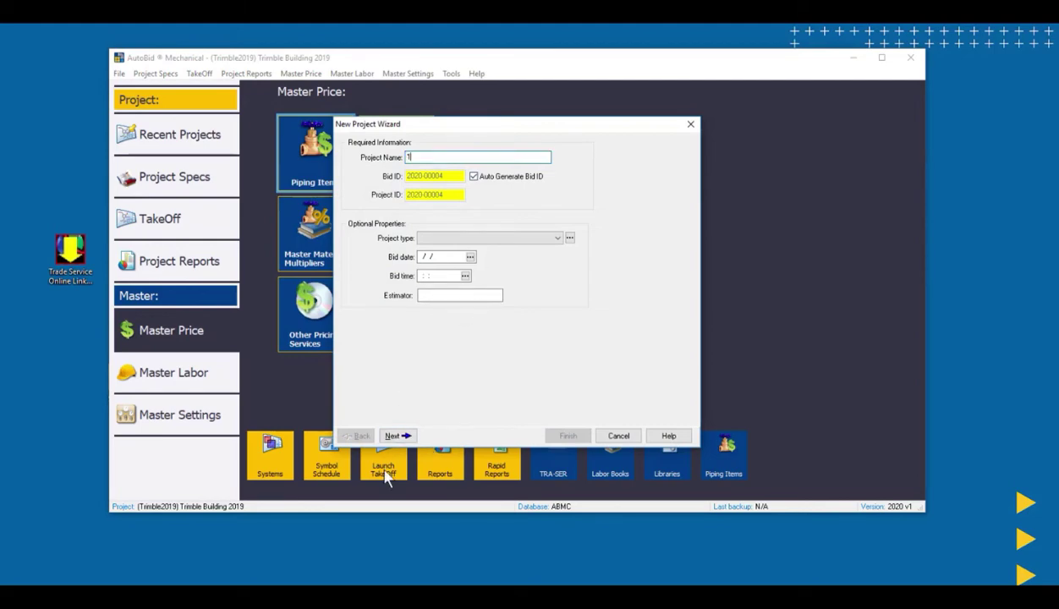
left_click(394, 436)
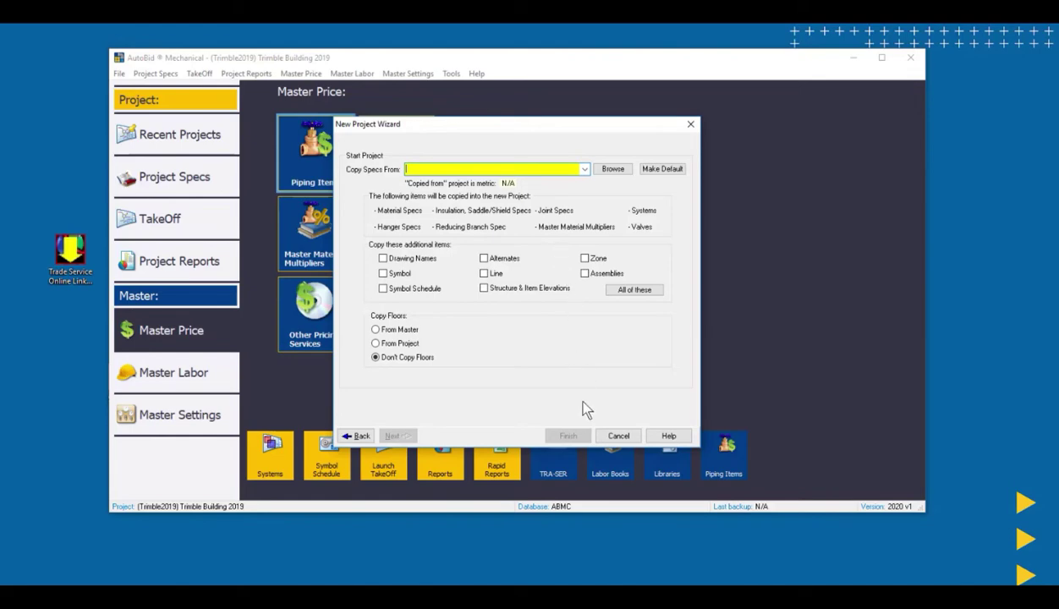
left_click(619, 436)
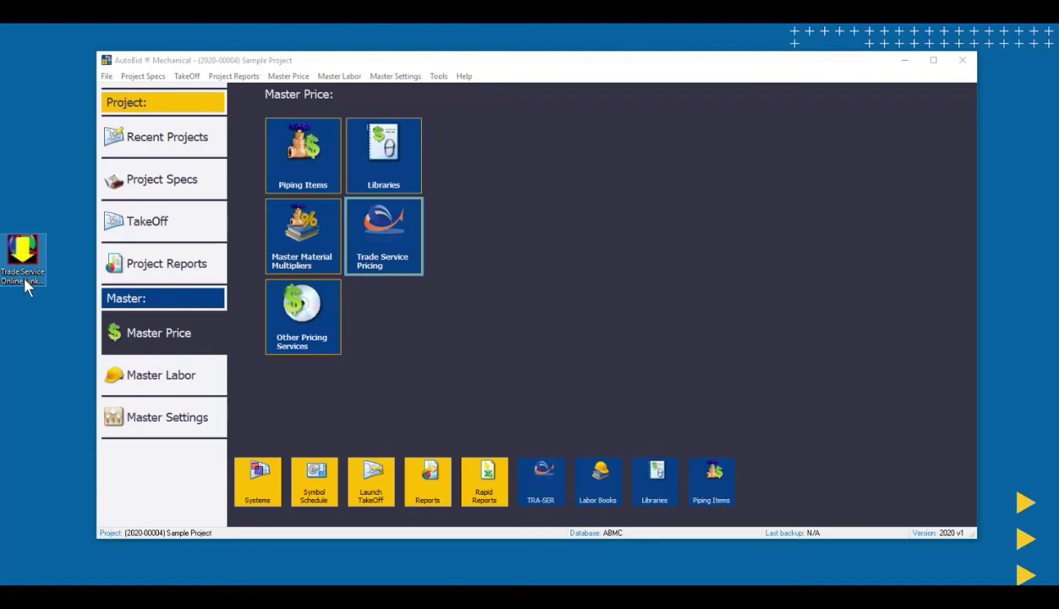
Open Trade Service Pricing, group the TRA-SER update log by AutoBid Multiplier, and expand the F1200 - GRN Grooved Fittings group.
left_click(374, 240)
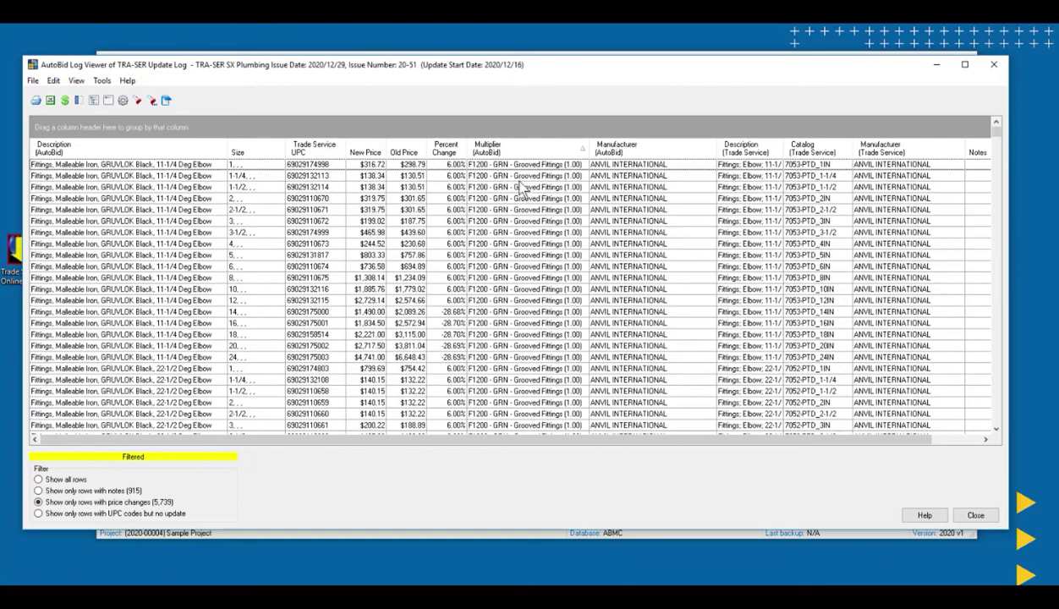
left_click_drag(506, 149, 95, 133)
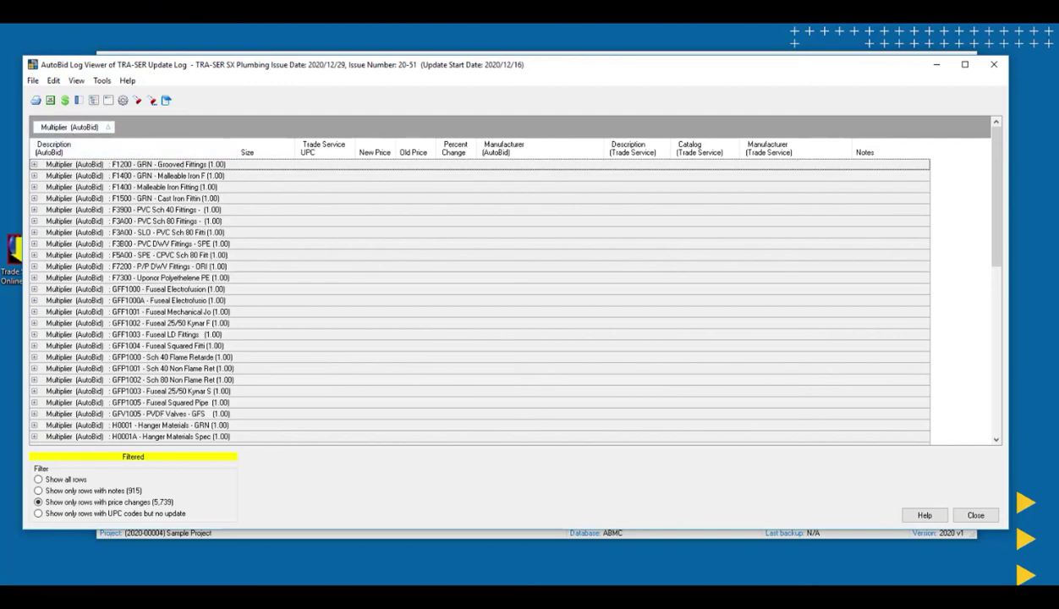
left_click(34, 165)
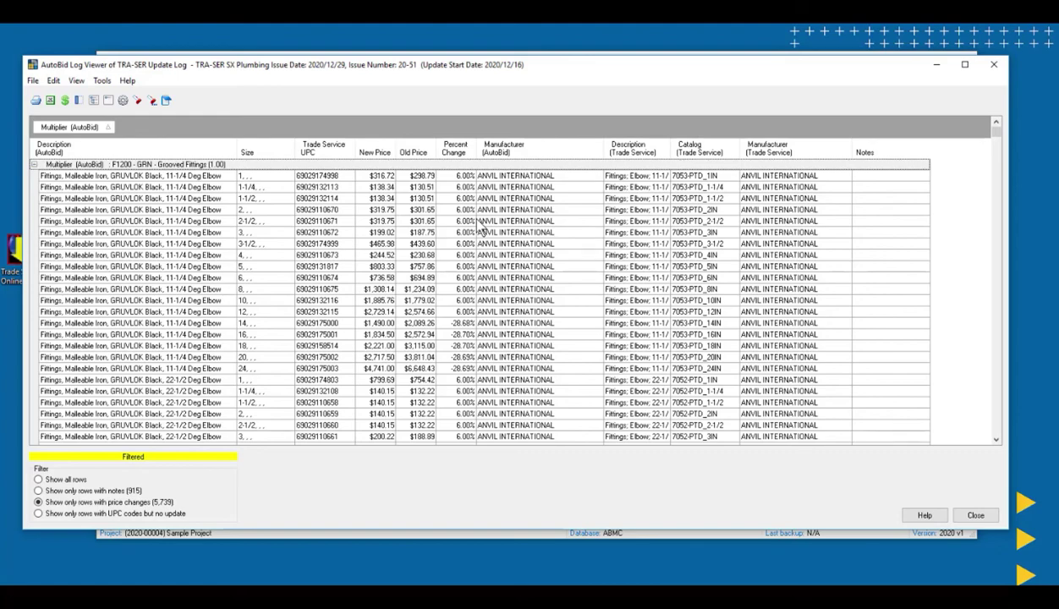
Open the master piping item for the size 1 GRUVLOK Black 11-1/4 Deg Elbow from the log and show its sized multipliers.
left_click(123, 176)
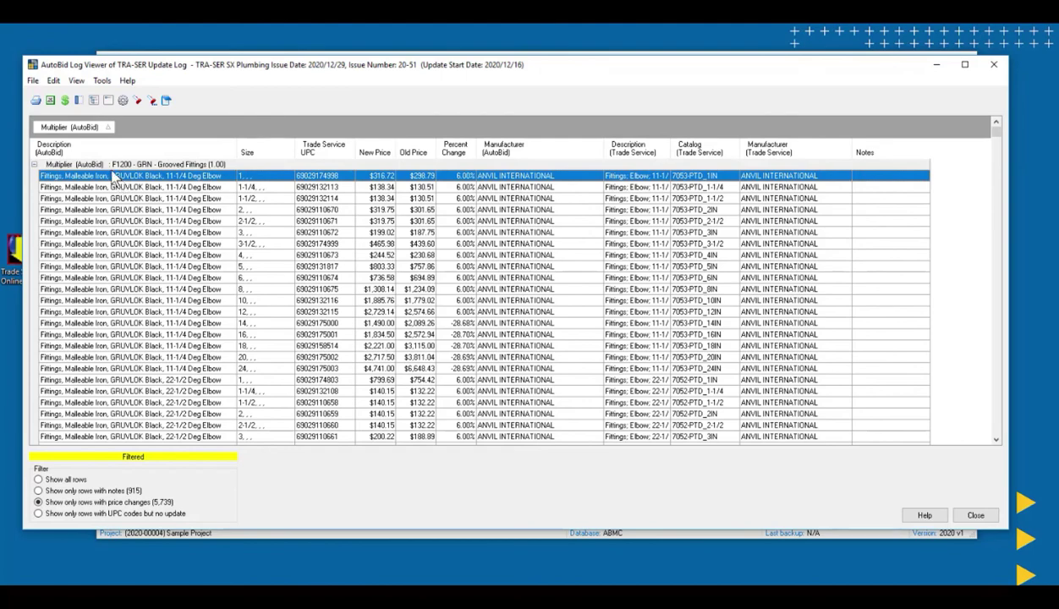
left_click(65, 101)
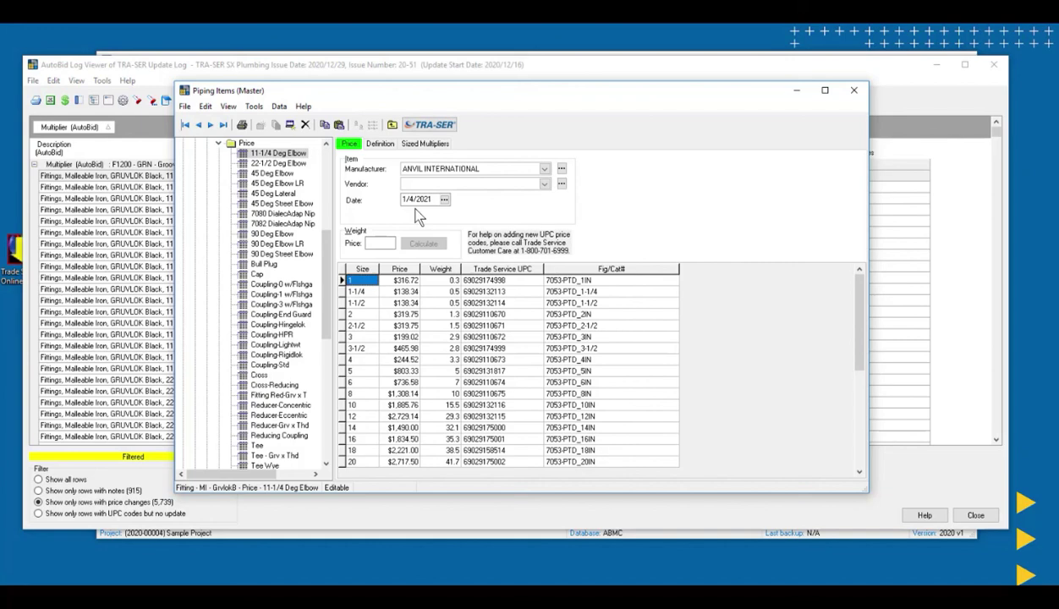
left_click(425, 145)
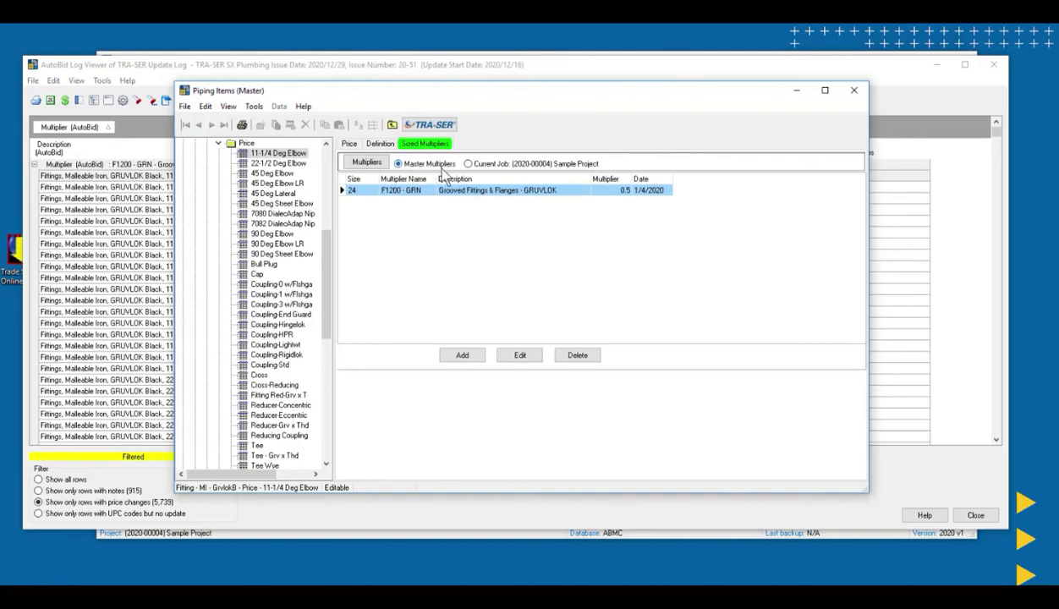
Set the master material multiplier F1200 - GRN to 0.45, then close the multiplier list and the master Piping Items.
left_click(366, 163)
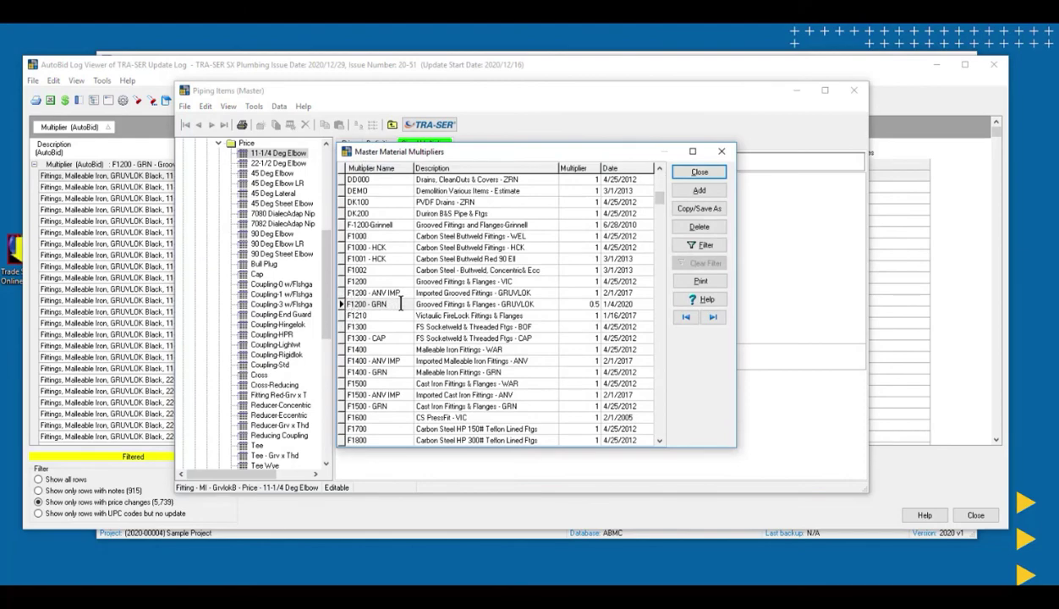
left_click(563, 304)
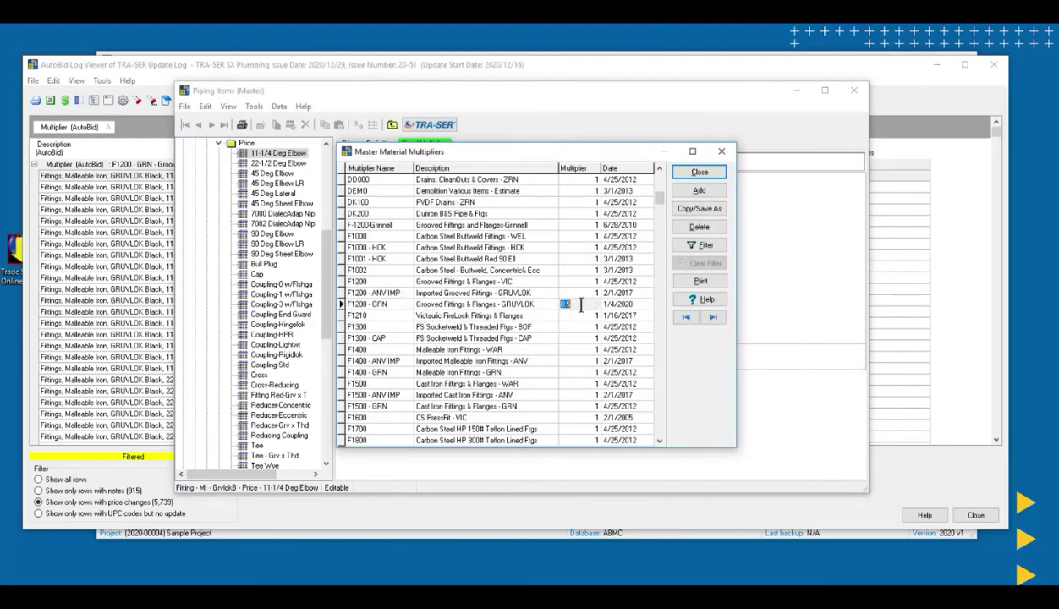
left_click(581, 305)
key("BackSpace")
type("45")
left_click(614, 306)
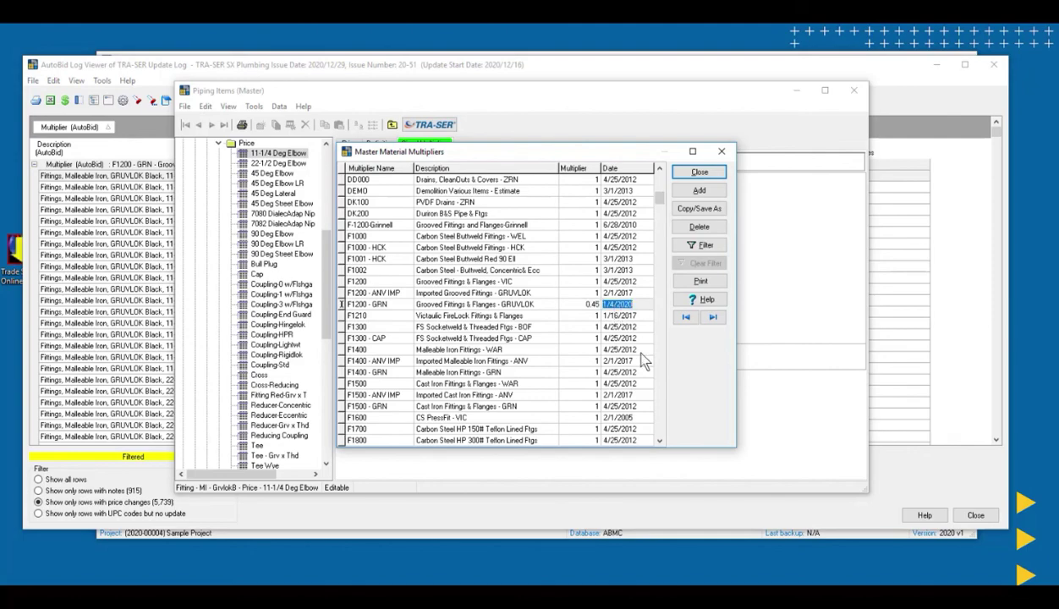
left_click(700, 172)
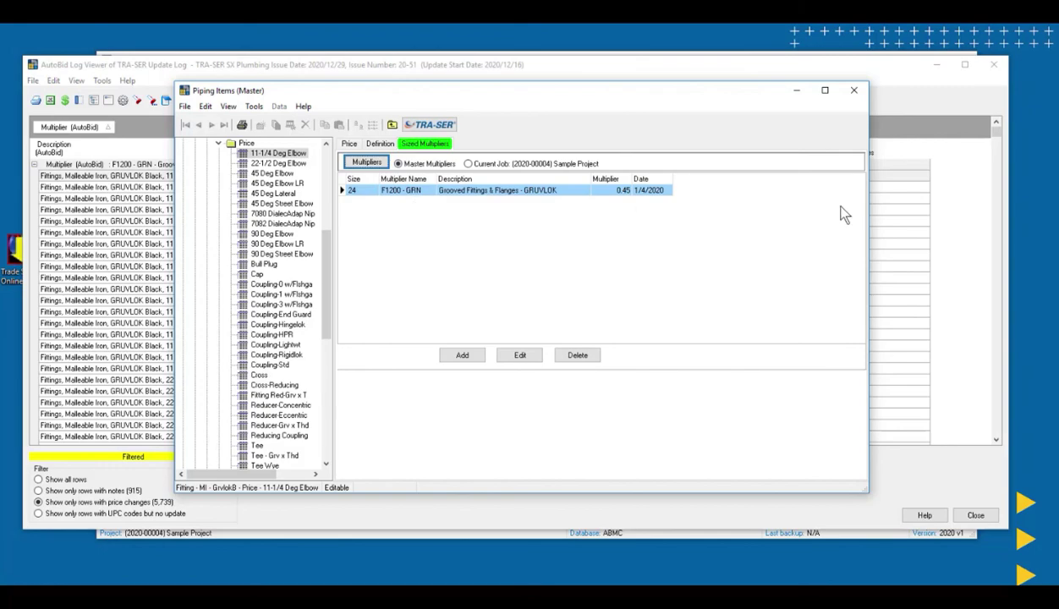
left_click(854, 90)
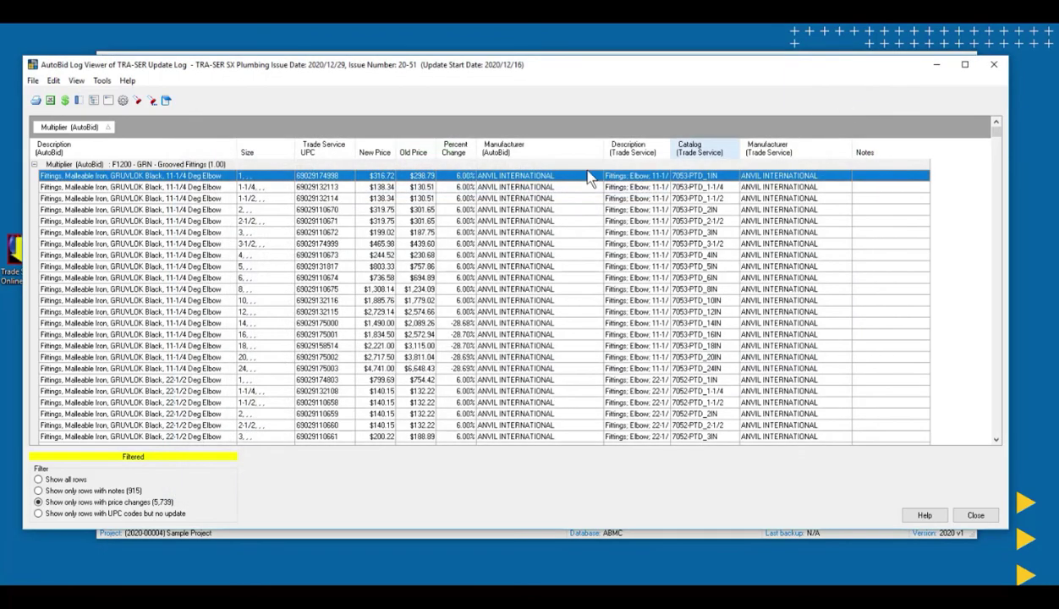
From the log's F1400 - GRN Malleable Iron group, open the master item for the size 2 GRUVLOK 7080 DialecAdap Nip and show its sized multipliers.
left_click(34, 164)
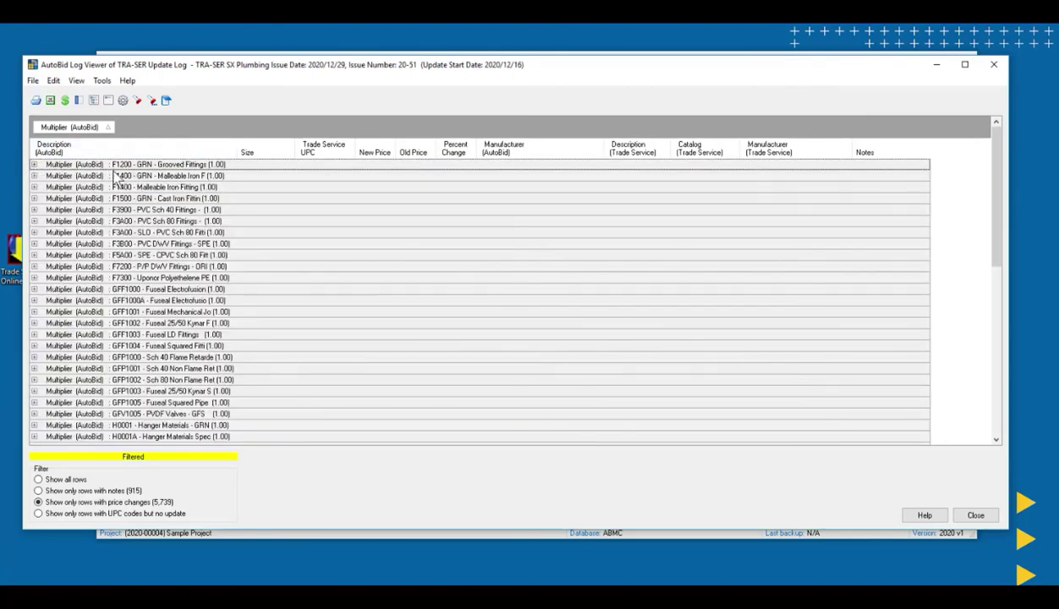
left_click(34, 176)
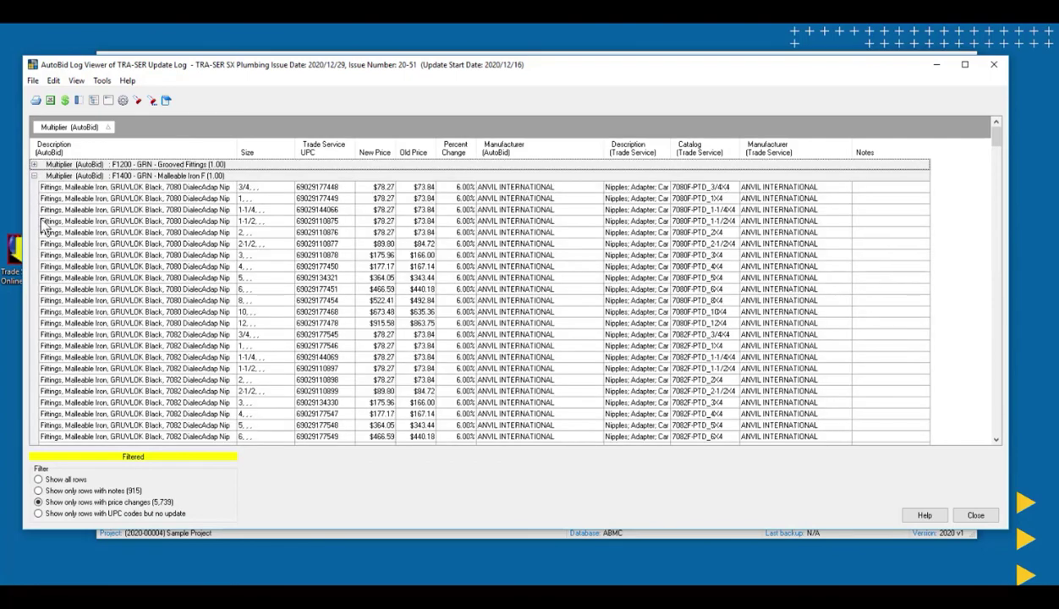
left_click(125, 232)
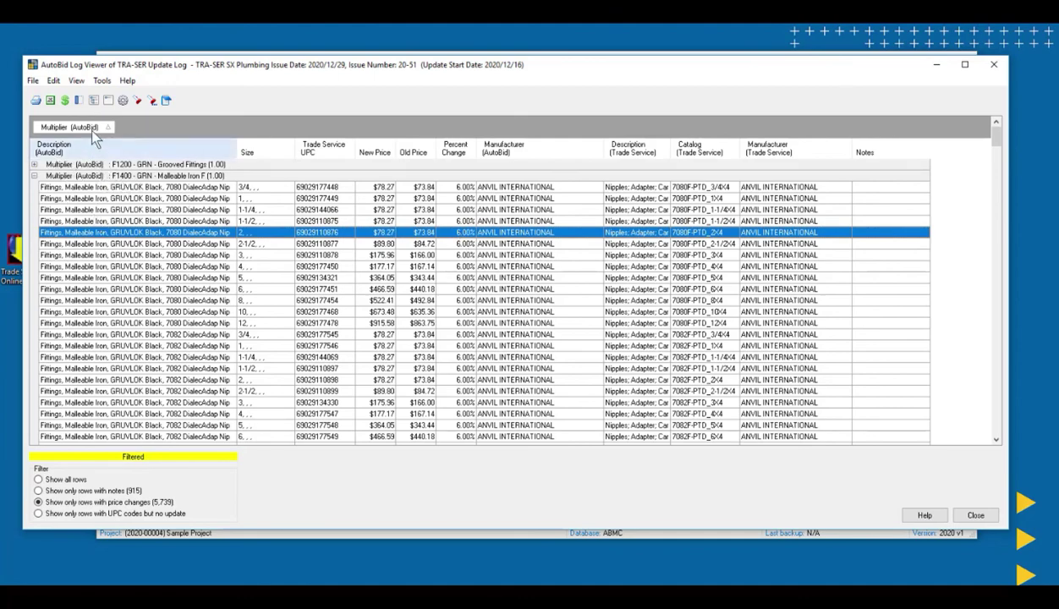
left_click(65, 101)
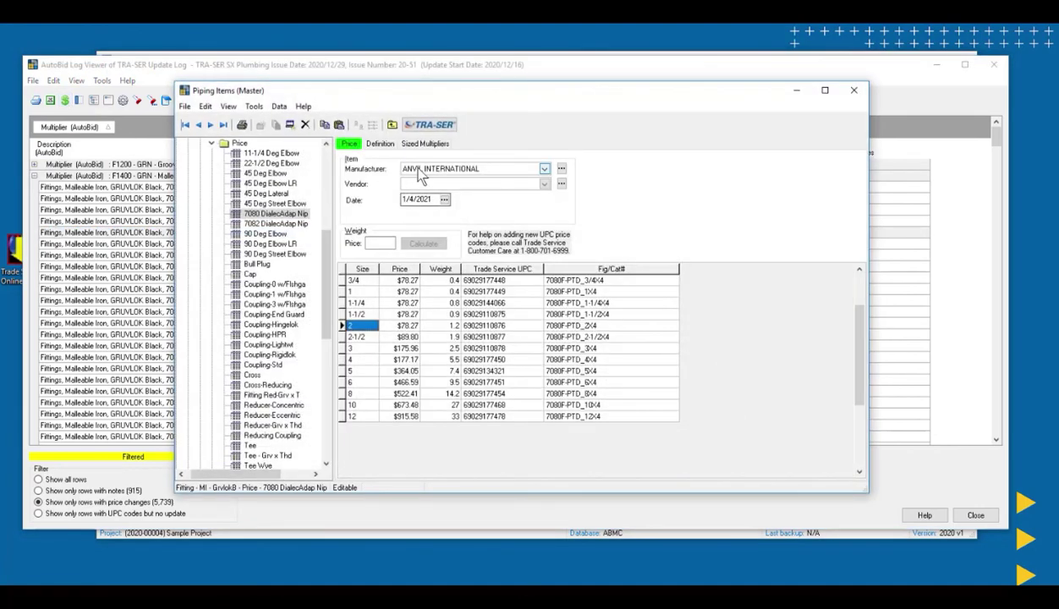
left_click(423, 143)
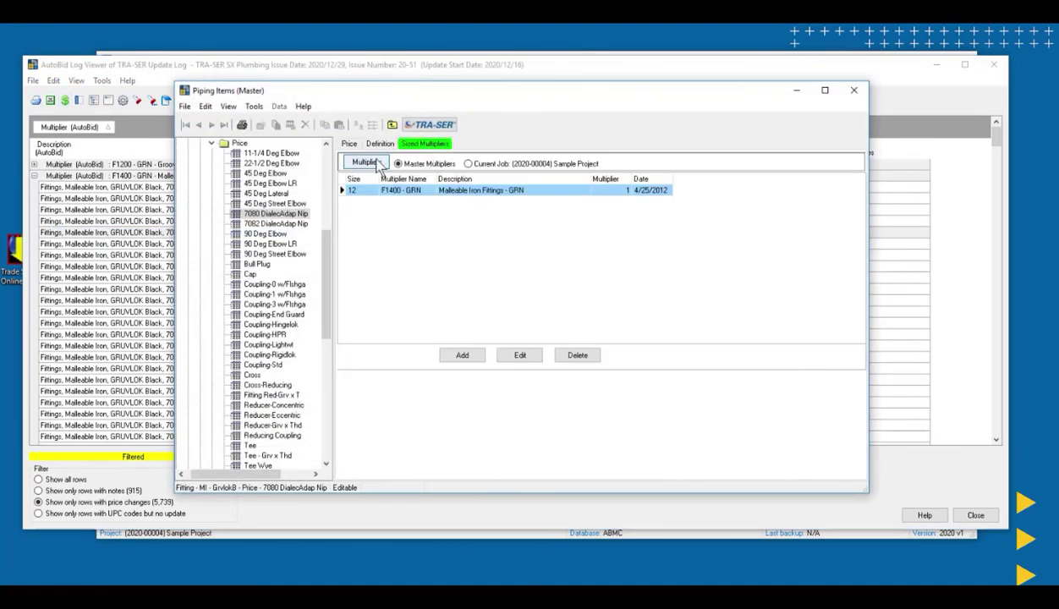
Set the master material multiplier F1400 - GRN to 0.45 with the date 1/4/2020, and close the multiplier list.
left_click(368, 162)
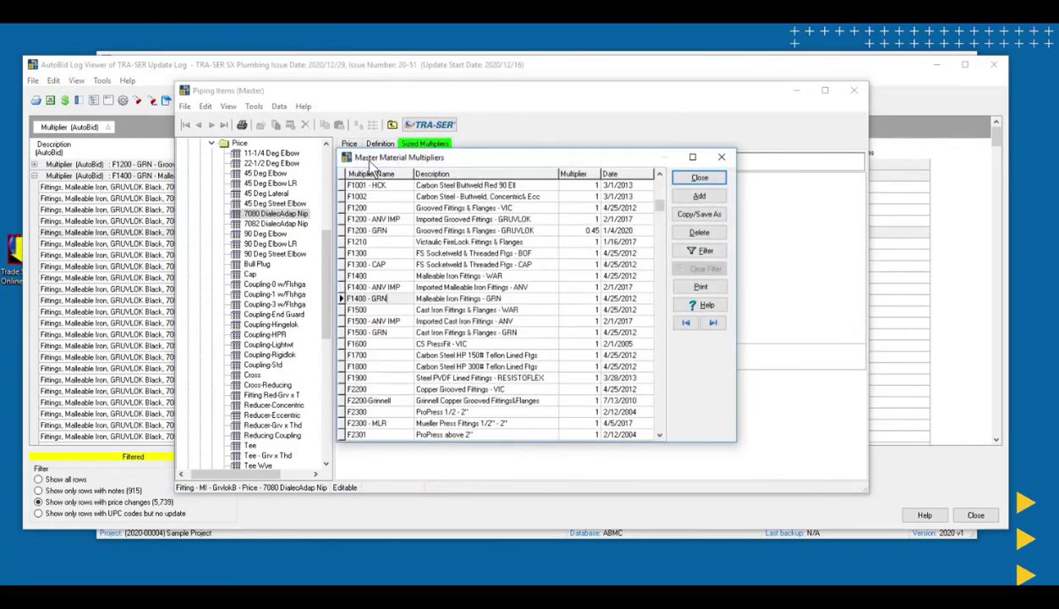
left_click(574, 298)
type(".45")
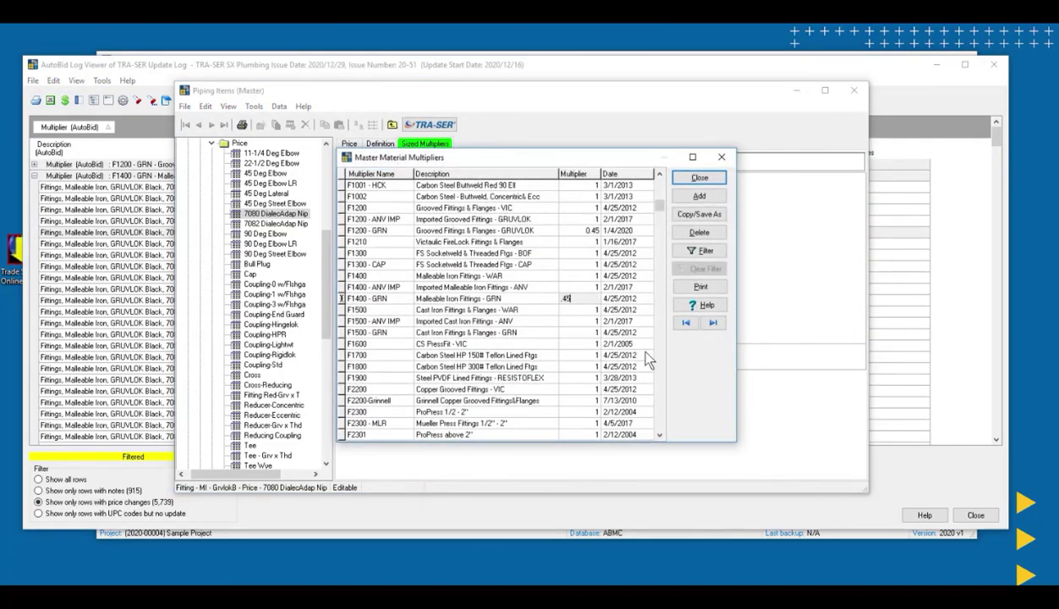
left_click(615, 300)
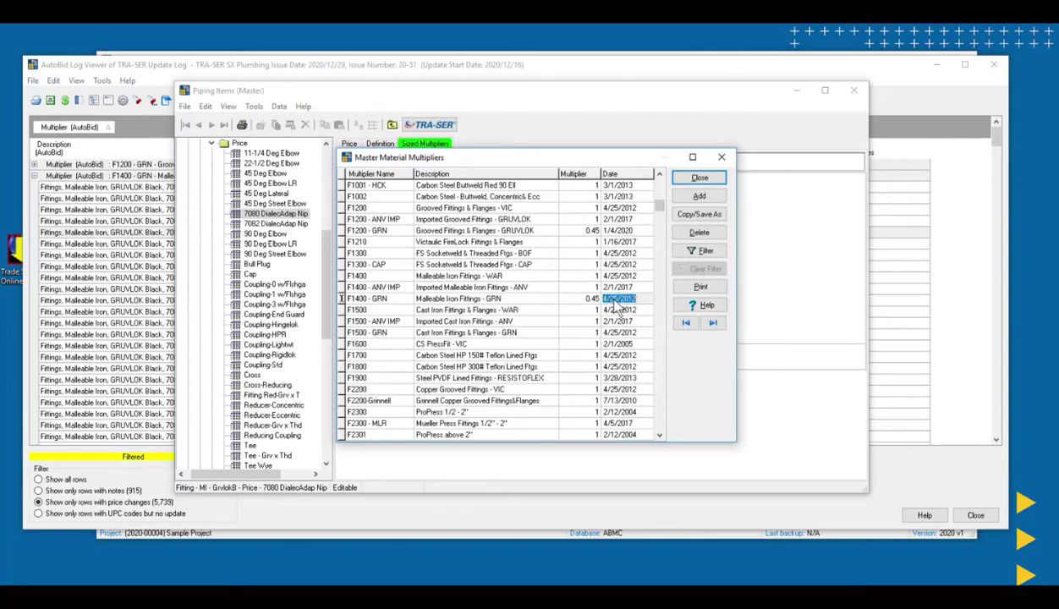
type("1/")
left_click(695, 178)
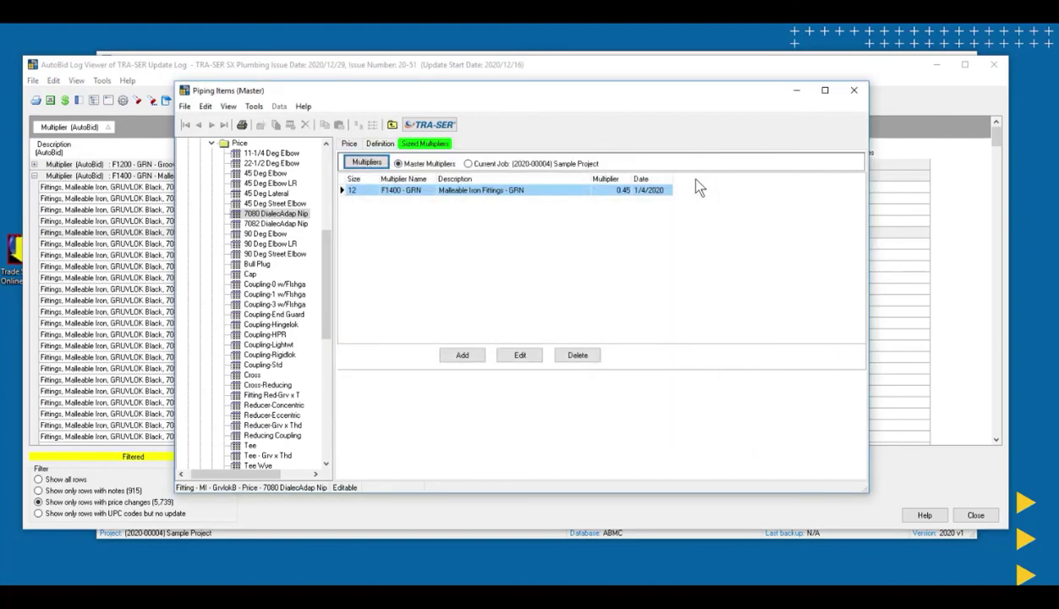
Check the F1400 - GRN multiplier for the current job Sample Project, close Piping Items, and collapse the F1400 - GRN group in the log.
left_click(469, 165)
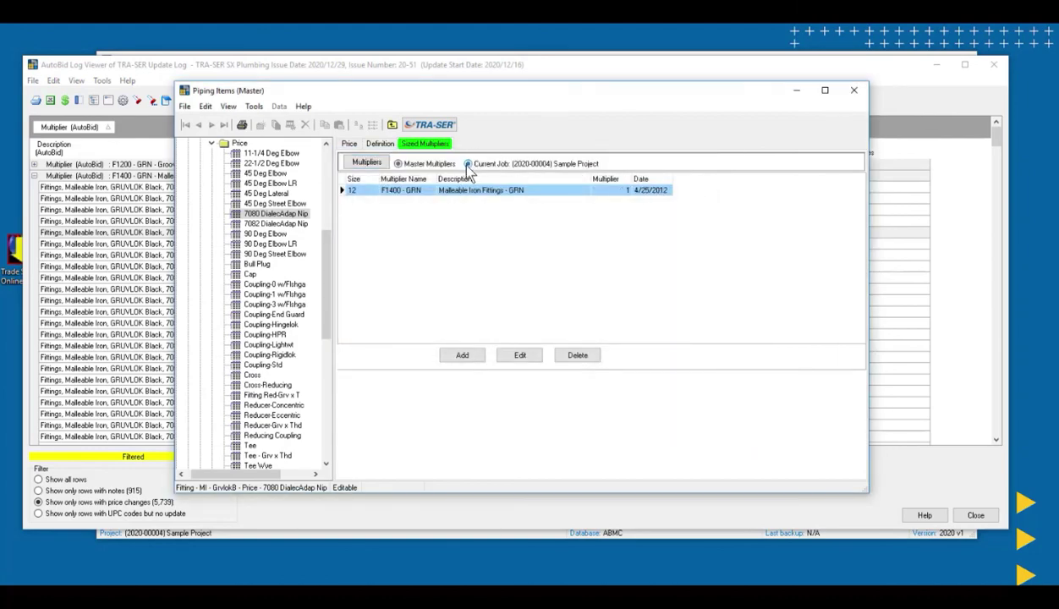
left_click(365, 163)
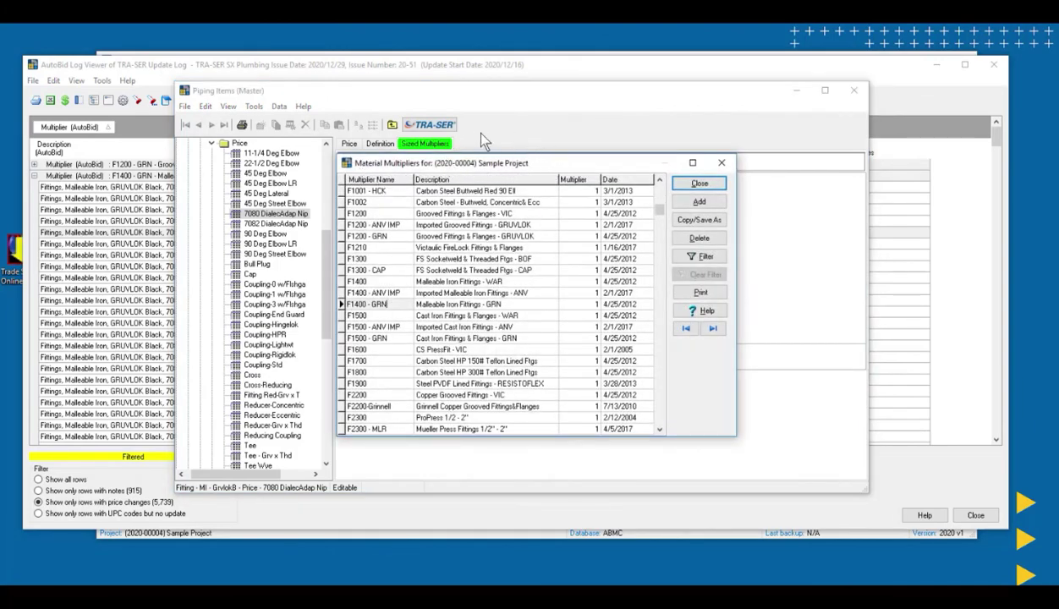
left_click(699, 184)
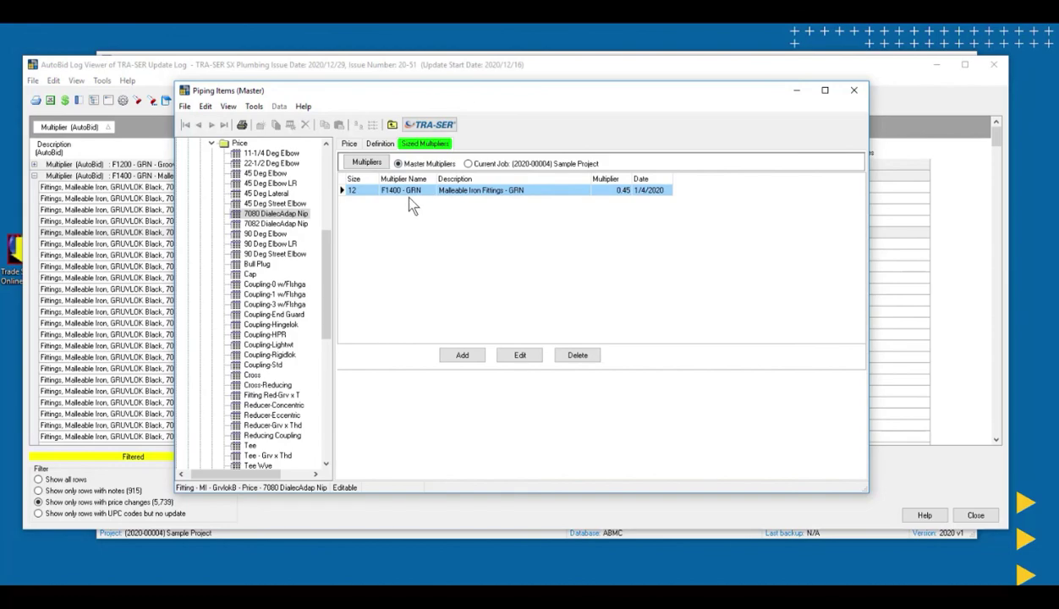
left_click(854, 90)
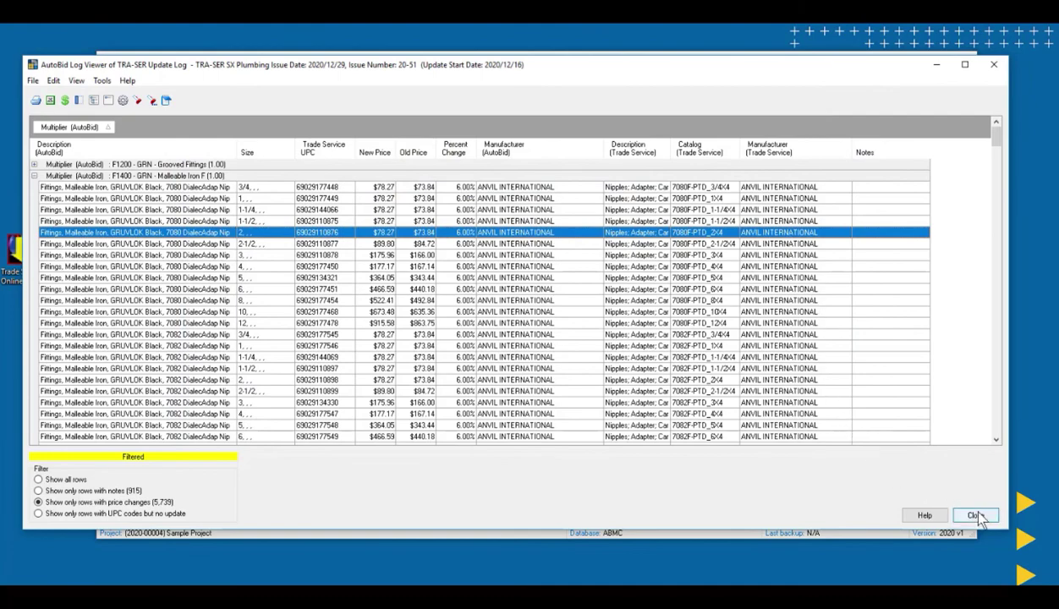
left_click(35, 175)
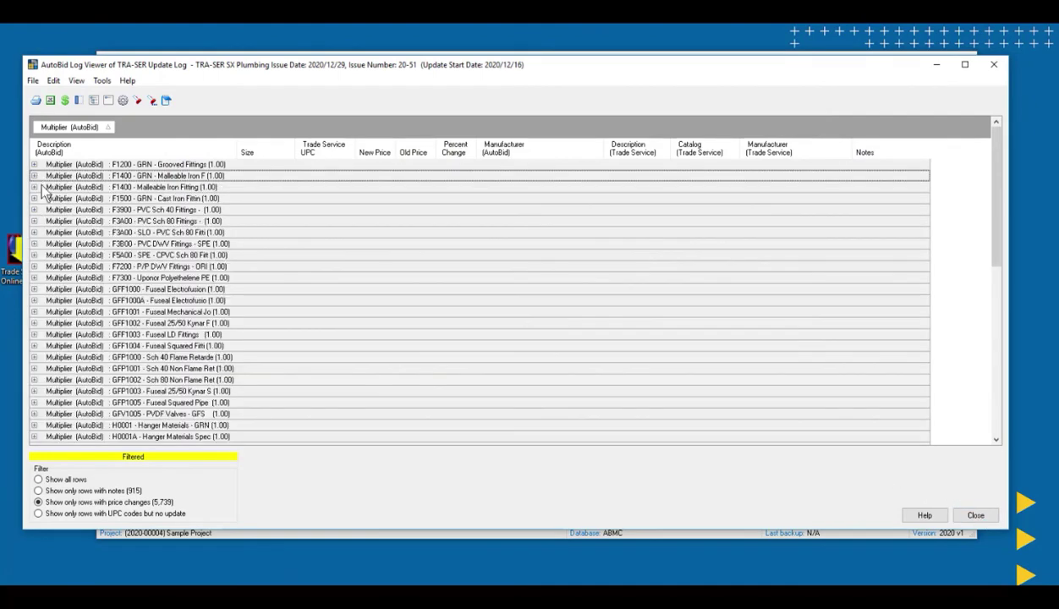